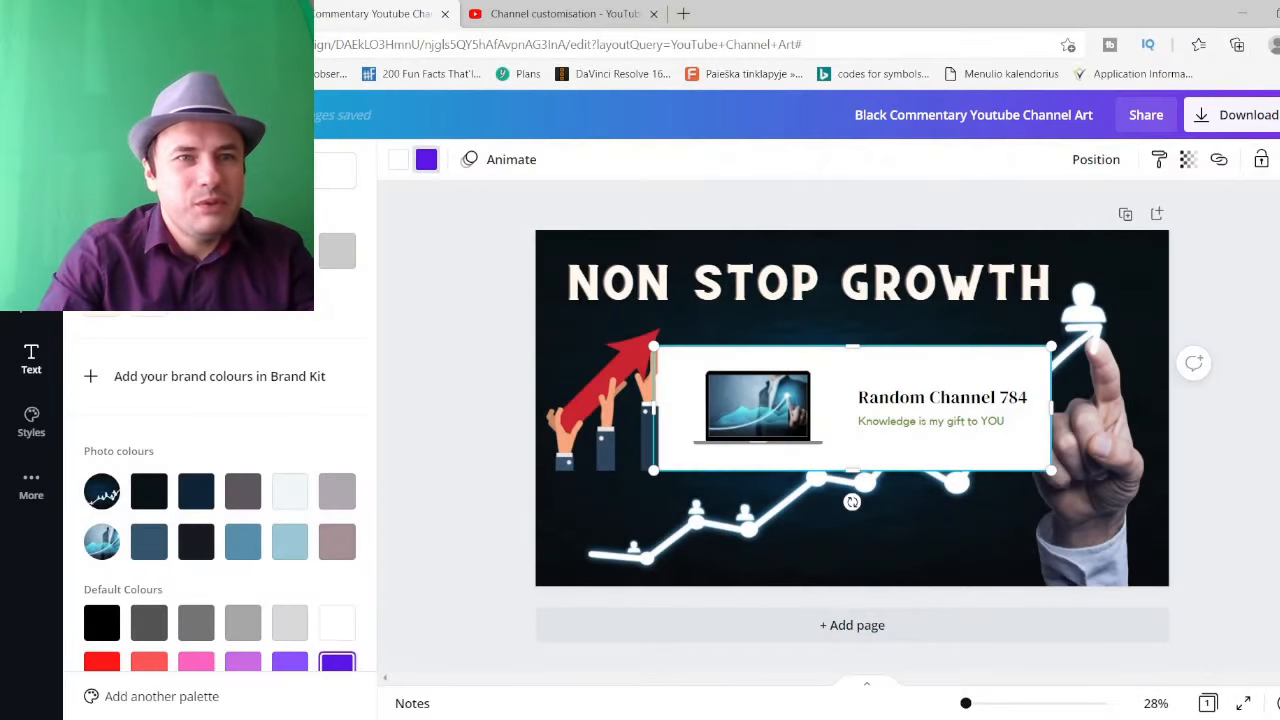
# Step: Search the template library for YouTube Channel Art and create a blank YouTube Channel Art design
pyautogui.click(145, 14)
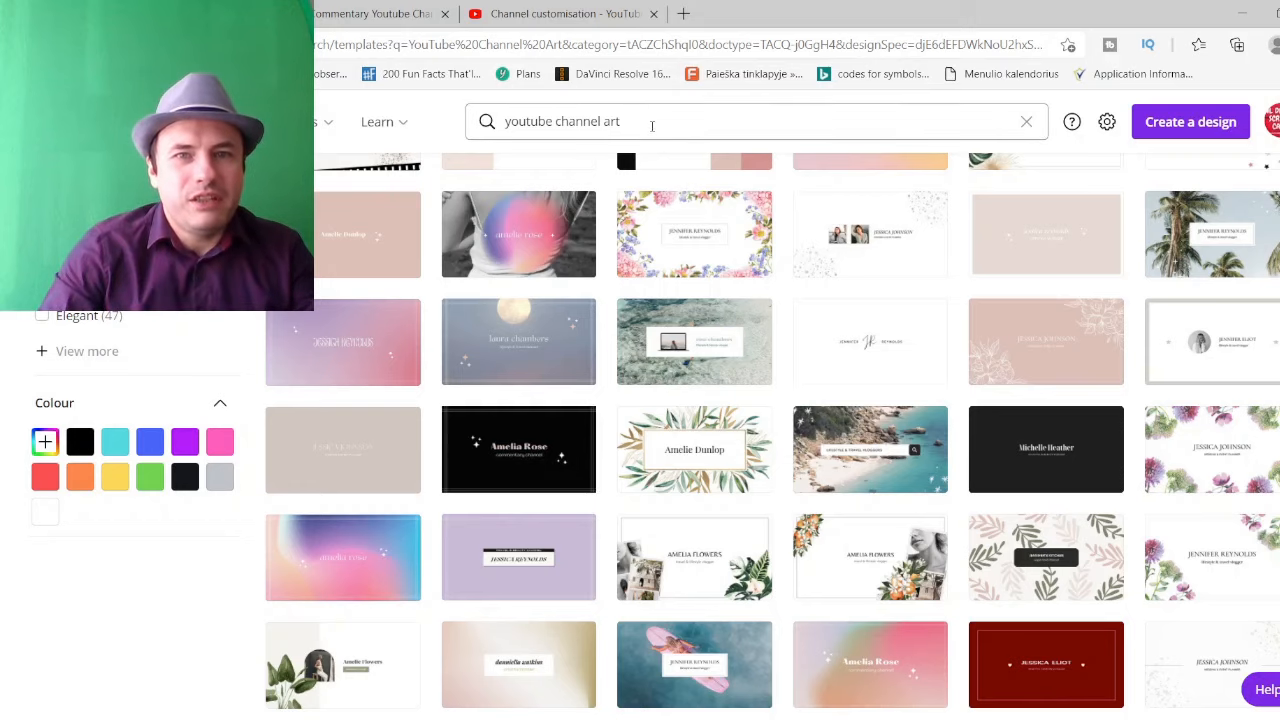
pyautogui.click(652, 123)
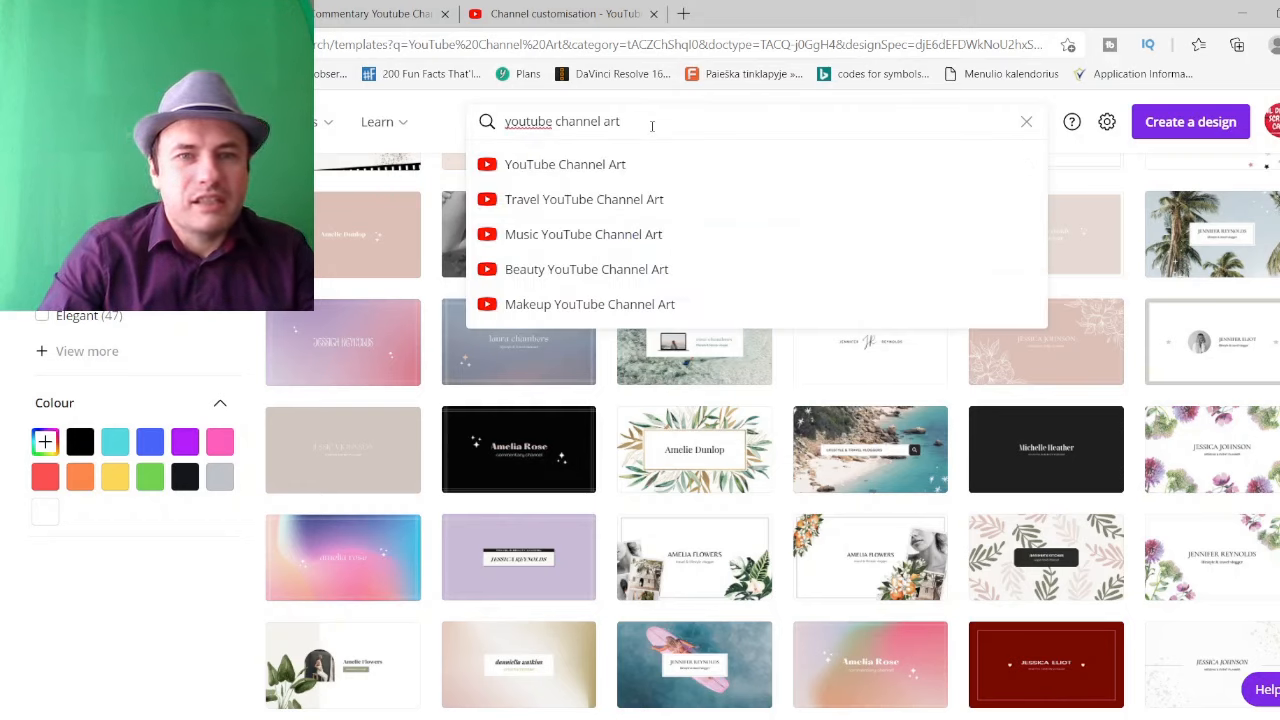
pyautogui.click(617, 167)
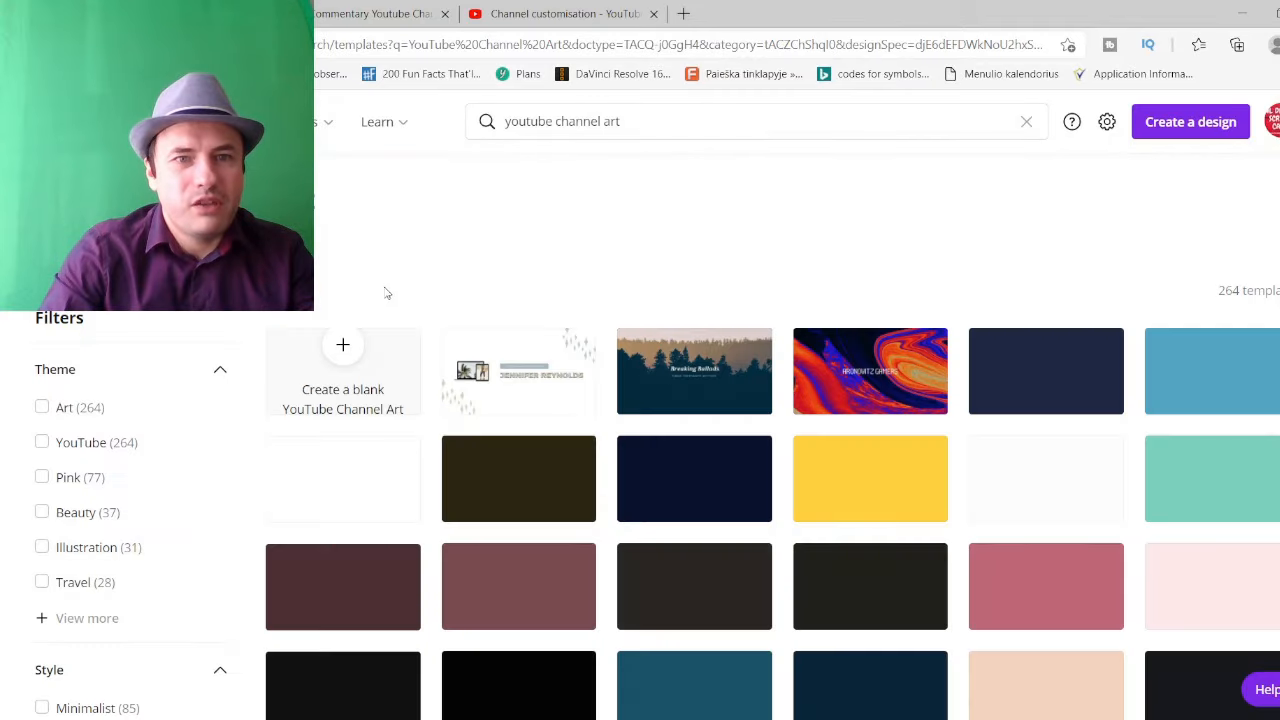
pyautogui.click(394, 366)
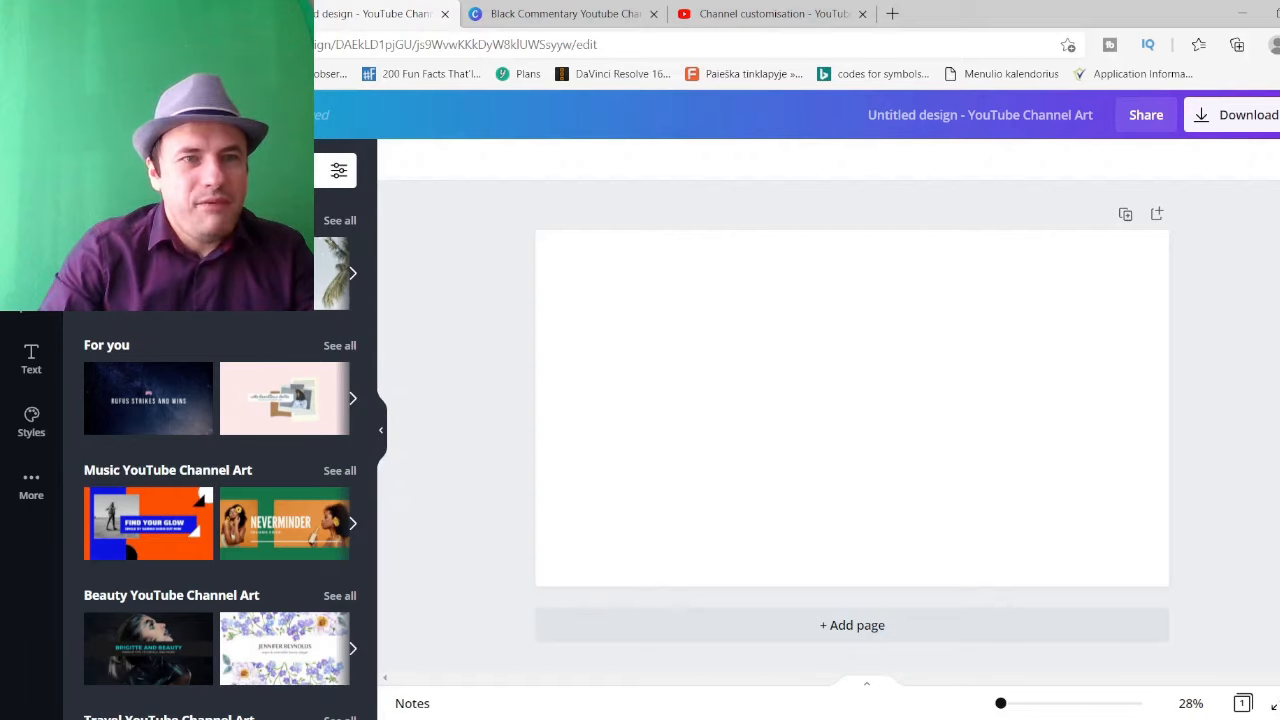
# Step: Browse the YouTube Channel Art templates and search them for "tech", using one of the suggested search terms
pyautogui.scroll(-6, 209, 312)
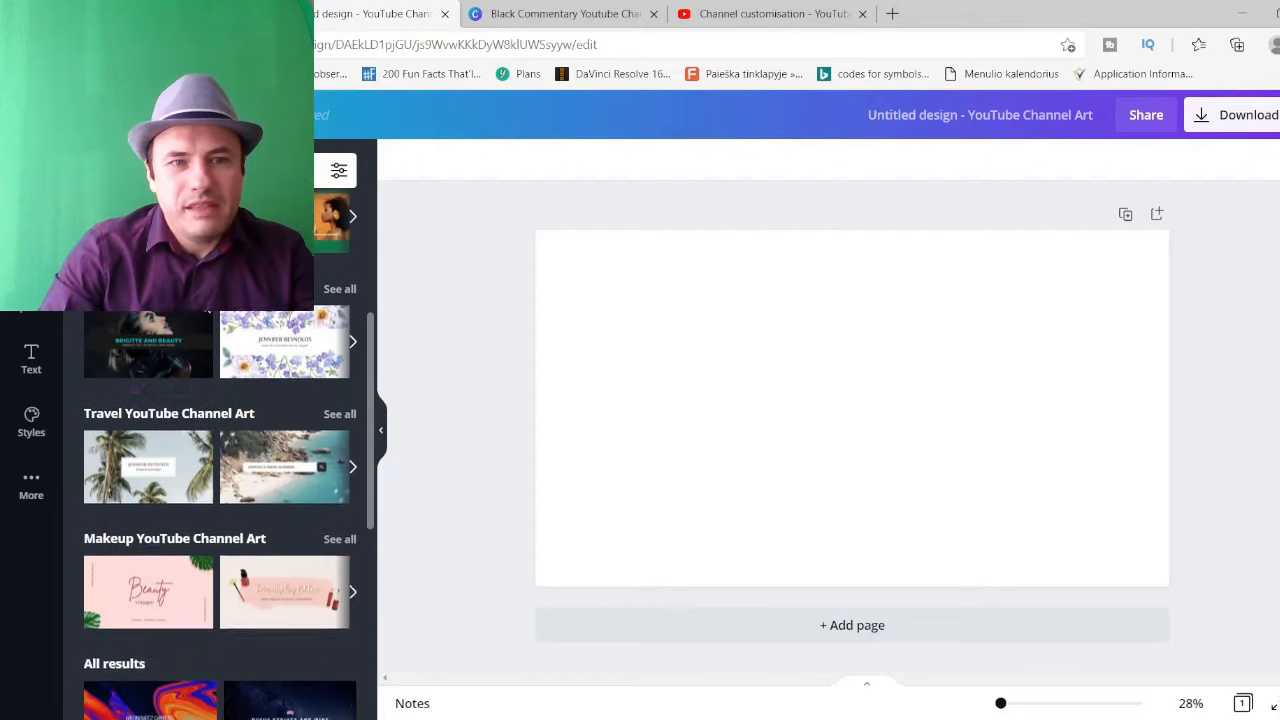
pyautogui.scroll(-5, 202, 313)
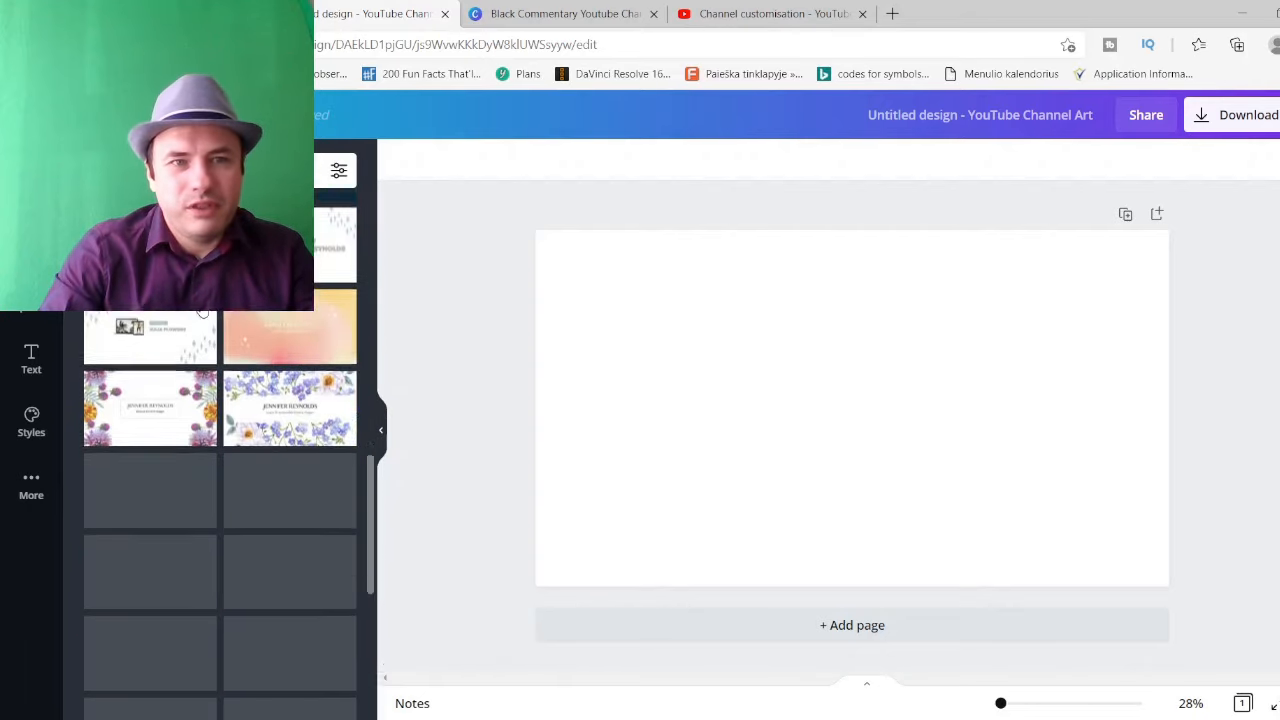
pyautogui.scroll(7, 202, 313)
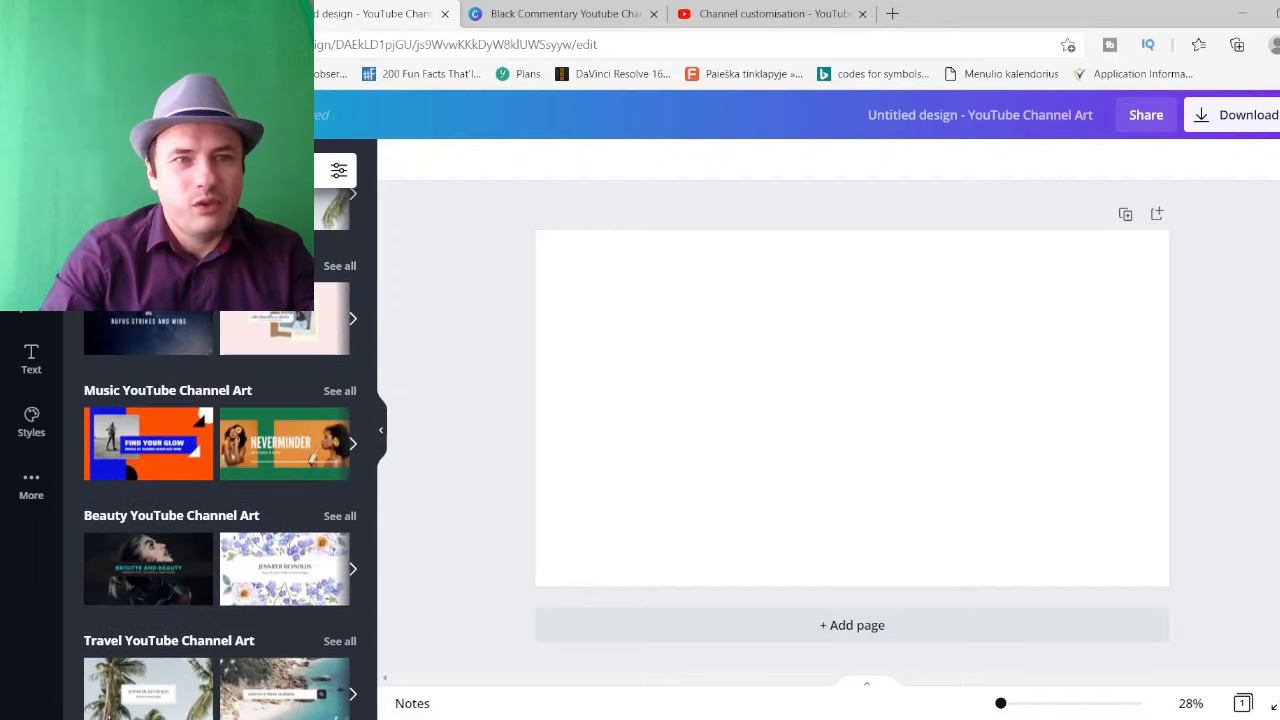
pyautogui.click(200, 171)
pyautogui.write('tech')
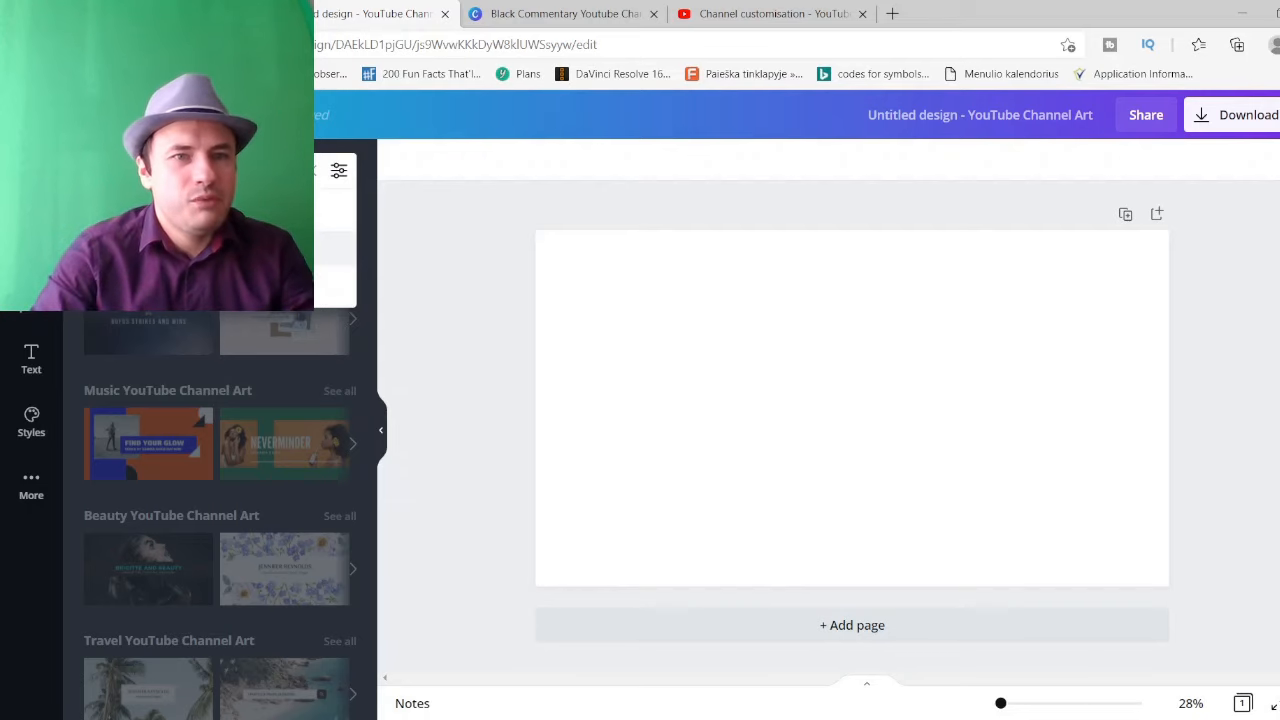
pyautogui.click(202, 249)
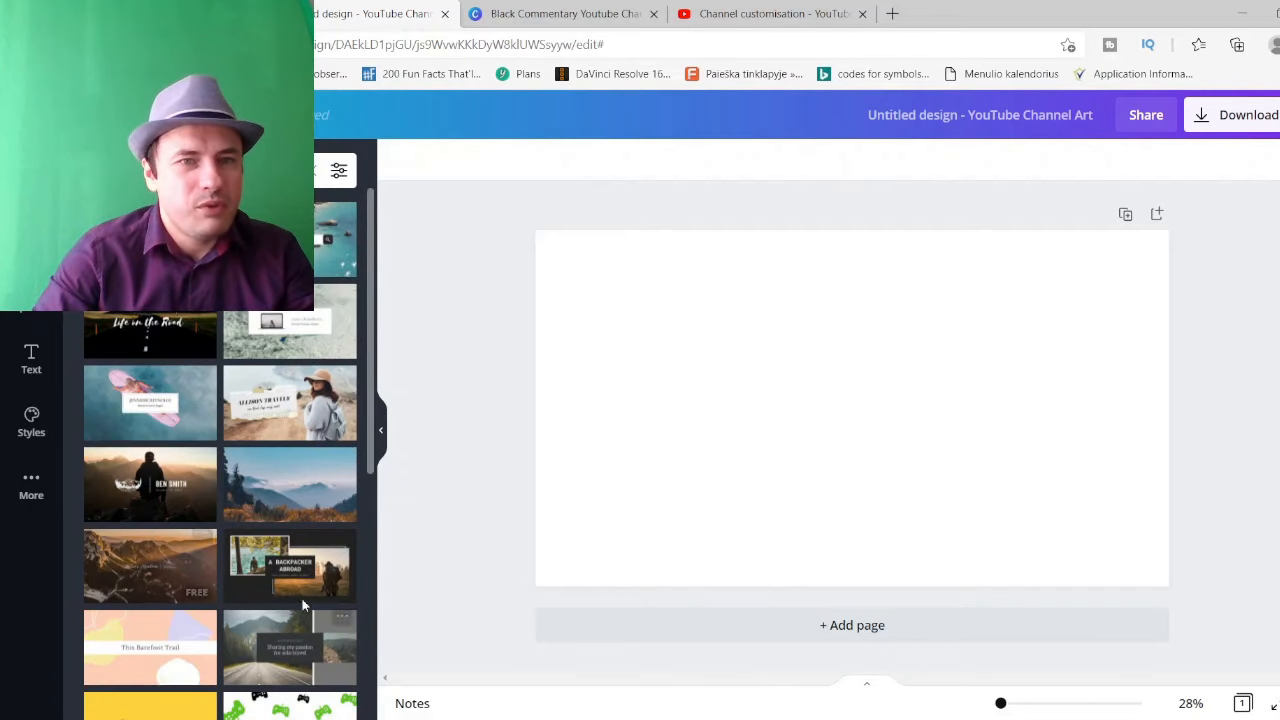
# Step: Apply the template with the seashore background and a laptop inside a white box to the blank page
pyautogui.scroll(-6, 238, 444)
pyautogui.scroll(6, 238, 444)
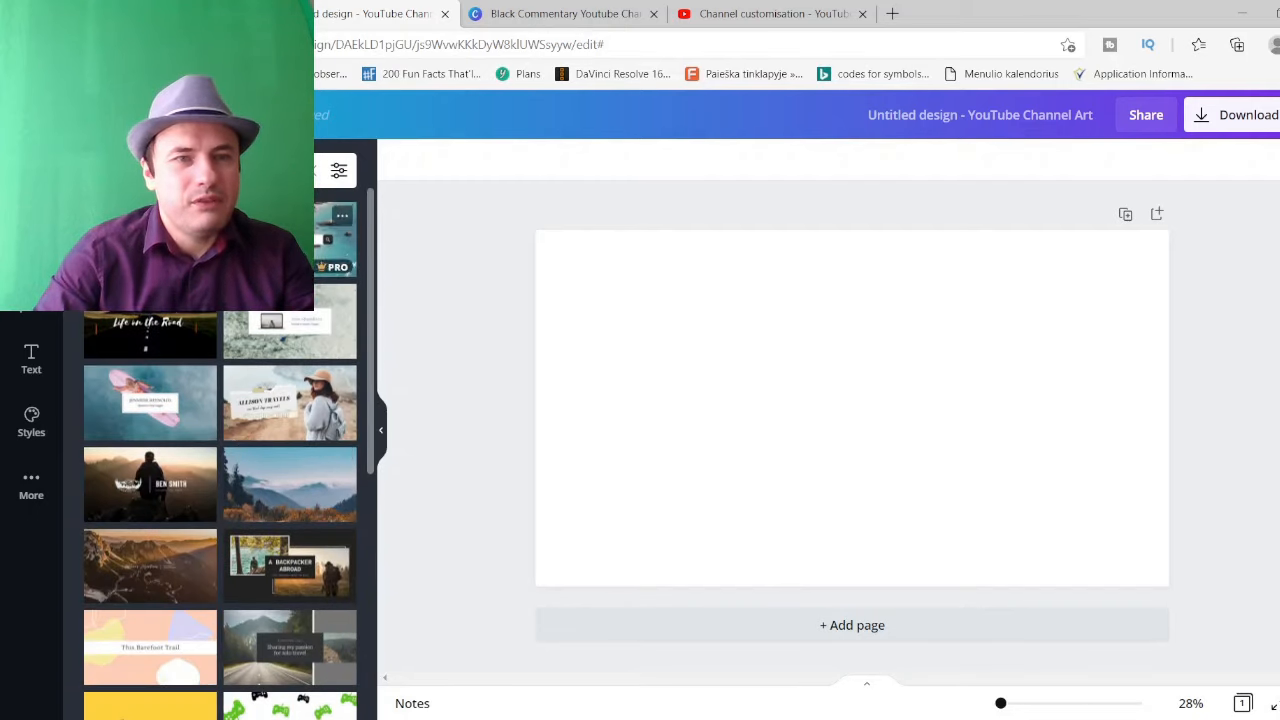
pyautogui.click(298, 322)
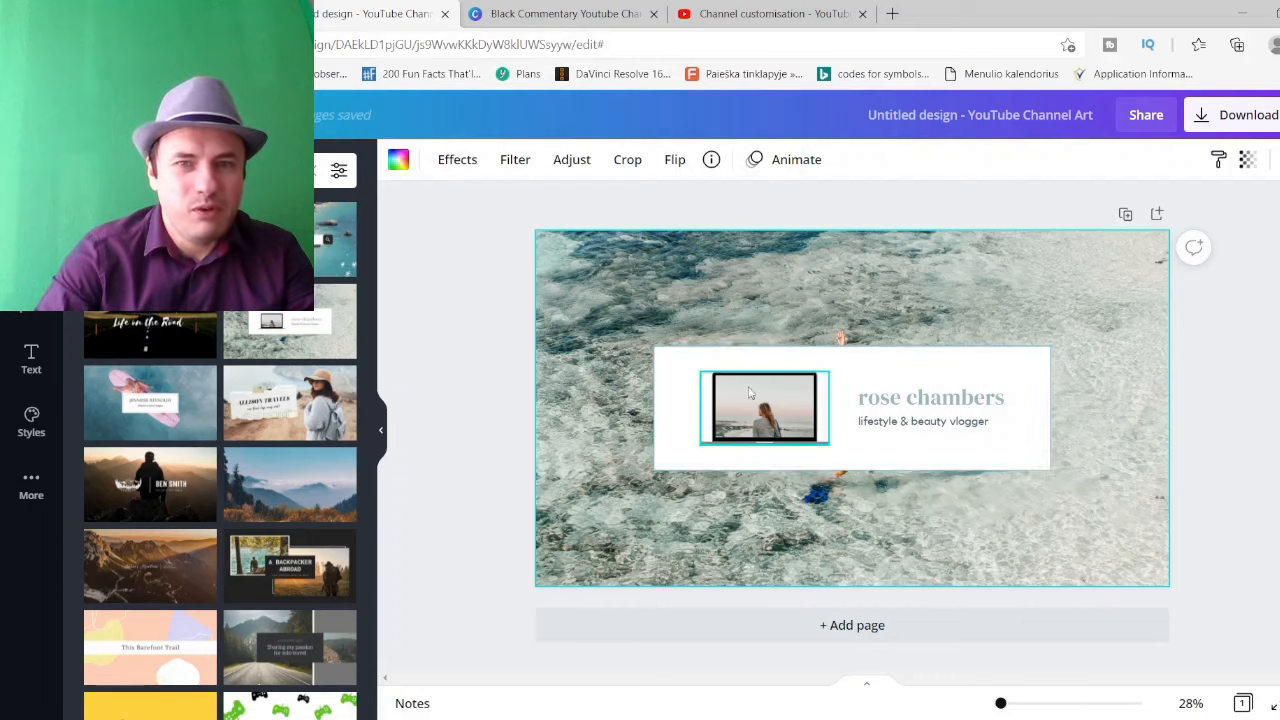
# Step: Replace the placeholder title in the white box with "YOUTUBE CREATOR"
pyautogui.doubleClick(930, 404)
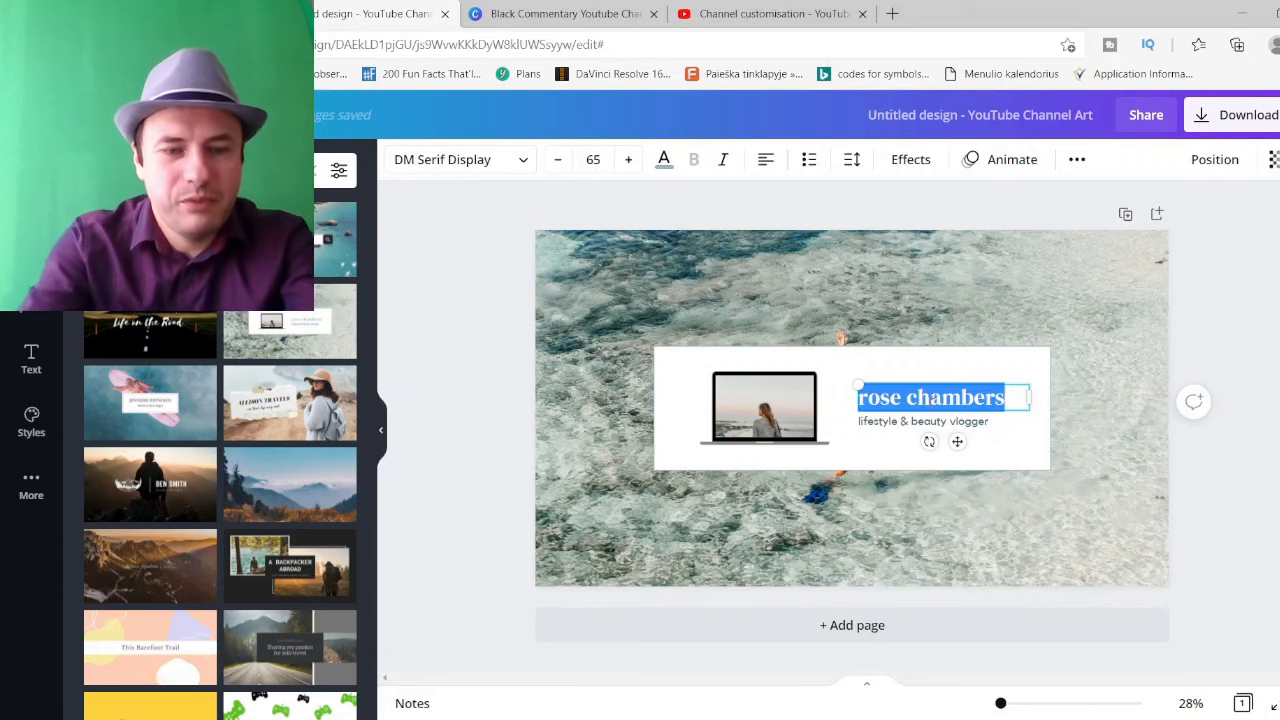
pyautogui.write('YOUTU')
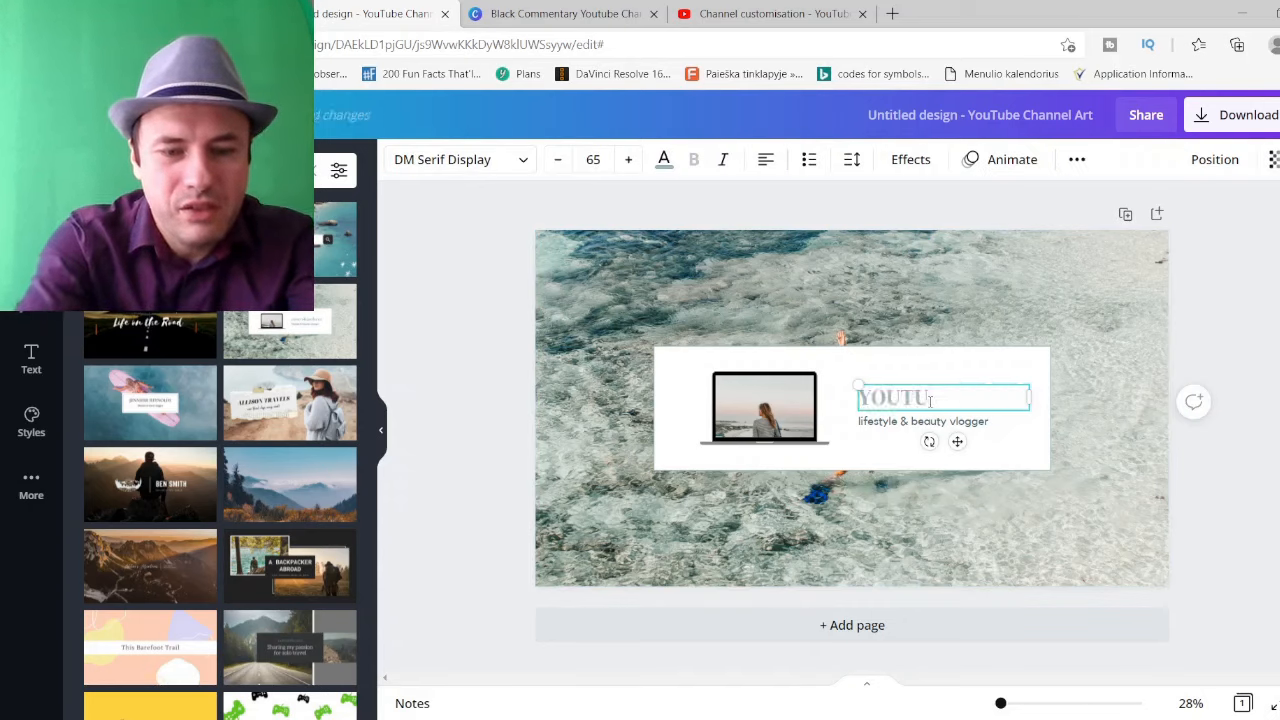
pyautogui.write('BE CREAT')
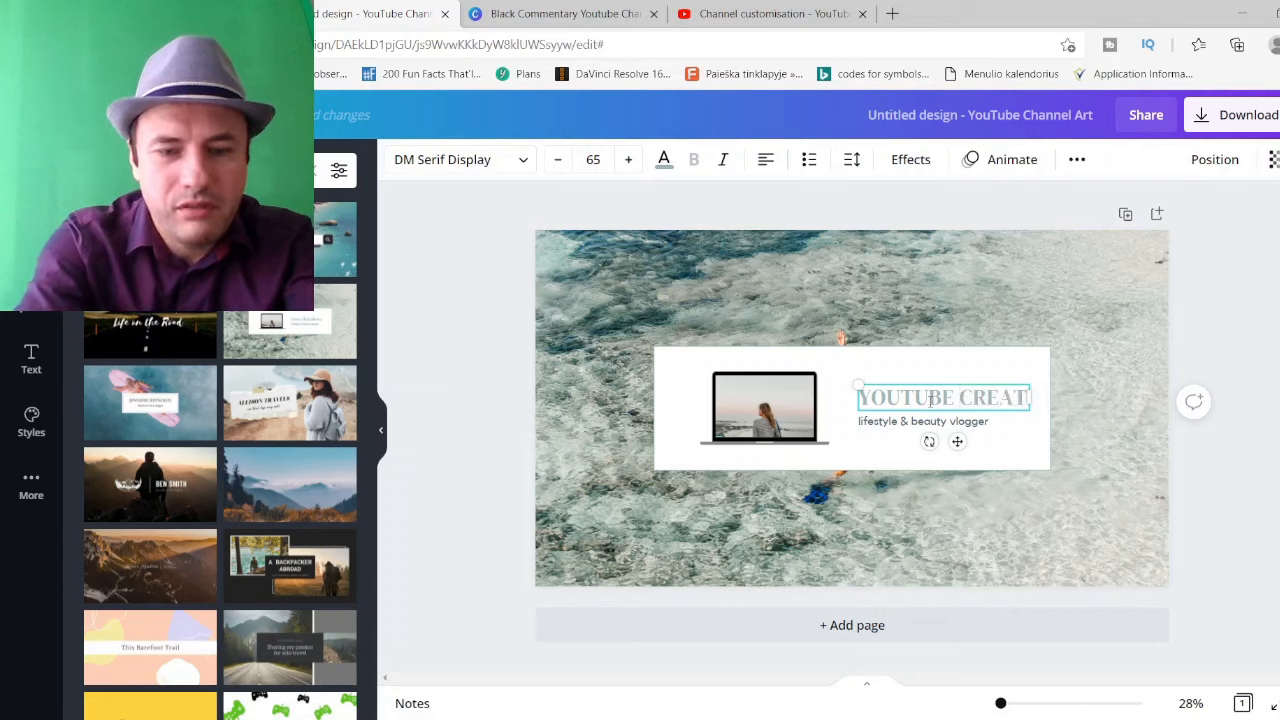
pyautogui.write('OR')
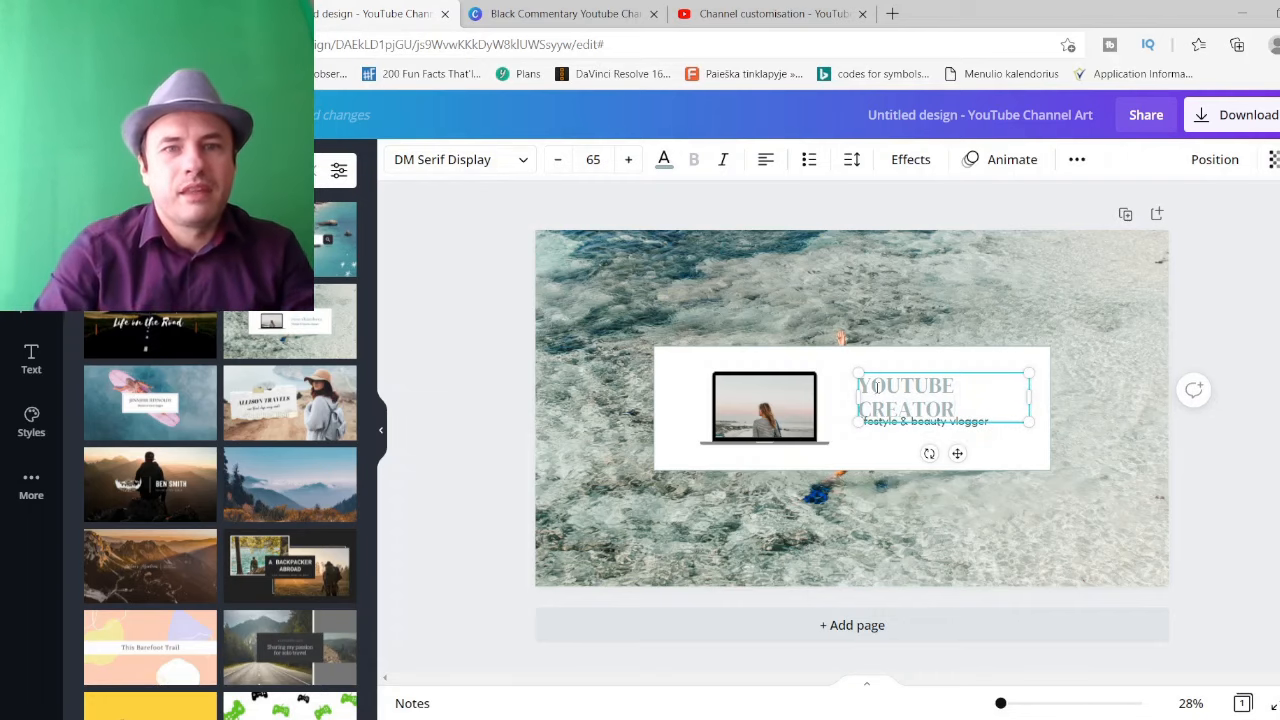
# Step: Reduce the title's font size to 55
pyautogui.click(558, 160)
pyautogui.click(558, 160)
pyautogui.click(558, 160)
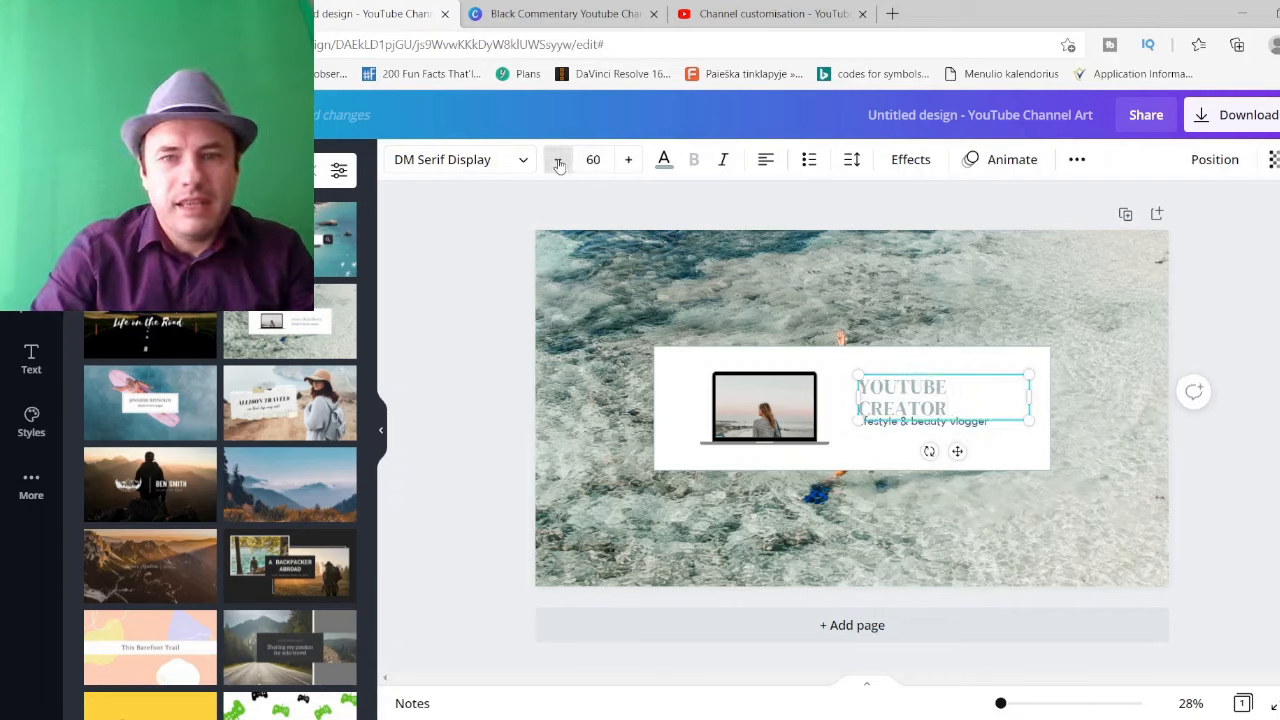
pyautogui.click(558, 160)
pyautogui.click(558, 160)
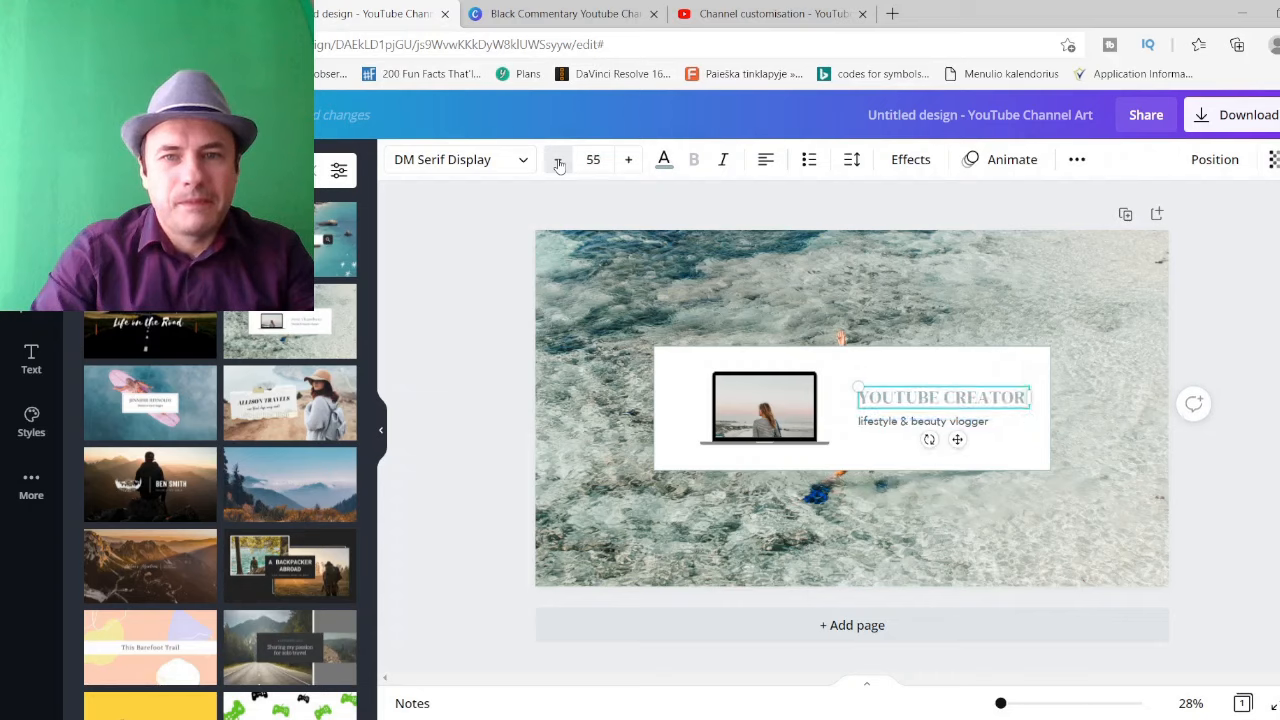
# Step: Replace the subtitle below the title with "MY SUB HEAD LINE"
pyautogui.click(908, 437)
pyautogui.click(905, 437)
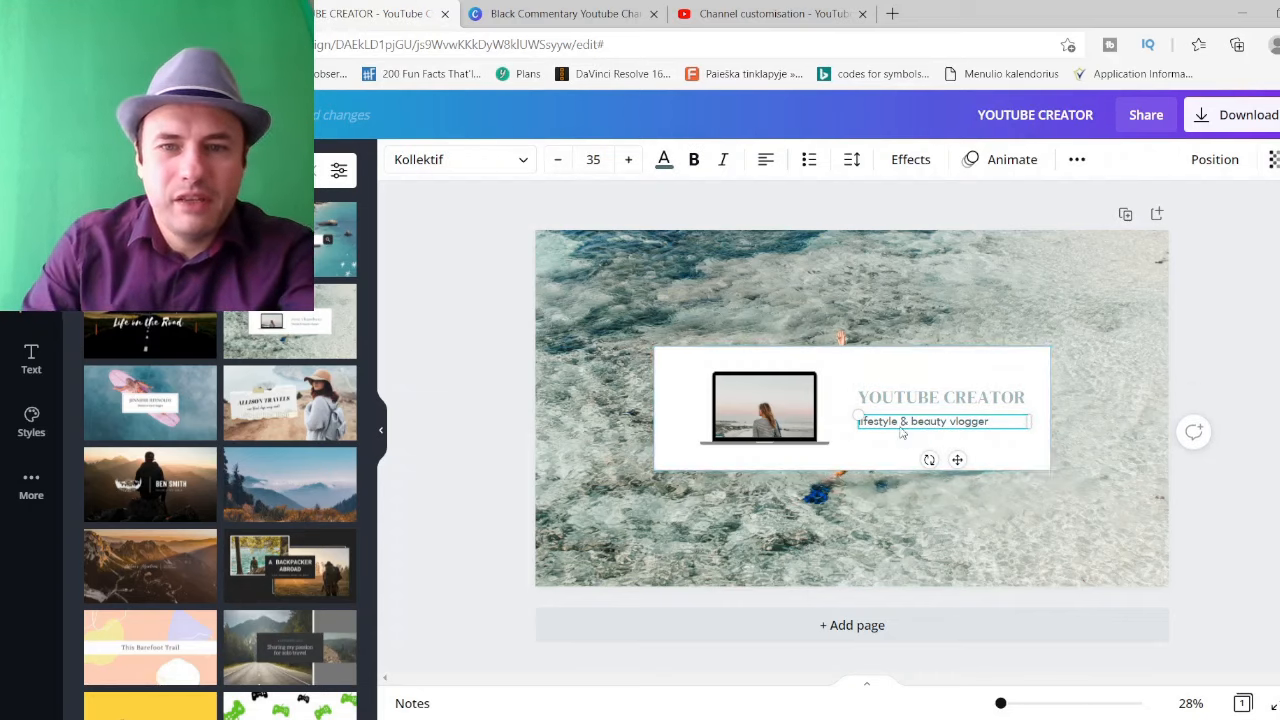
pyautogui.doubleClick(903, 434)
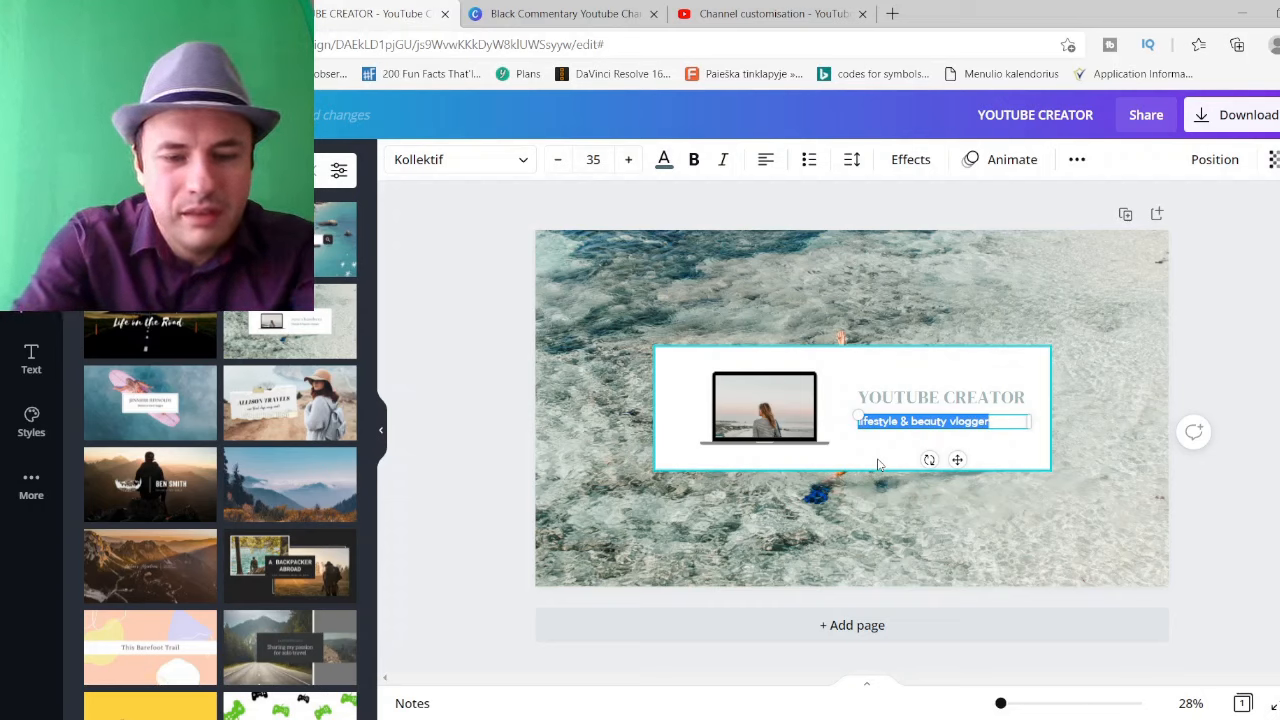
pyautogui.write('MY S')
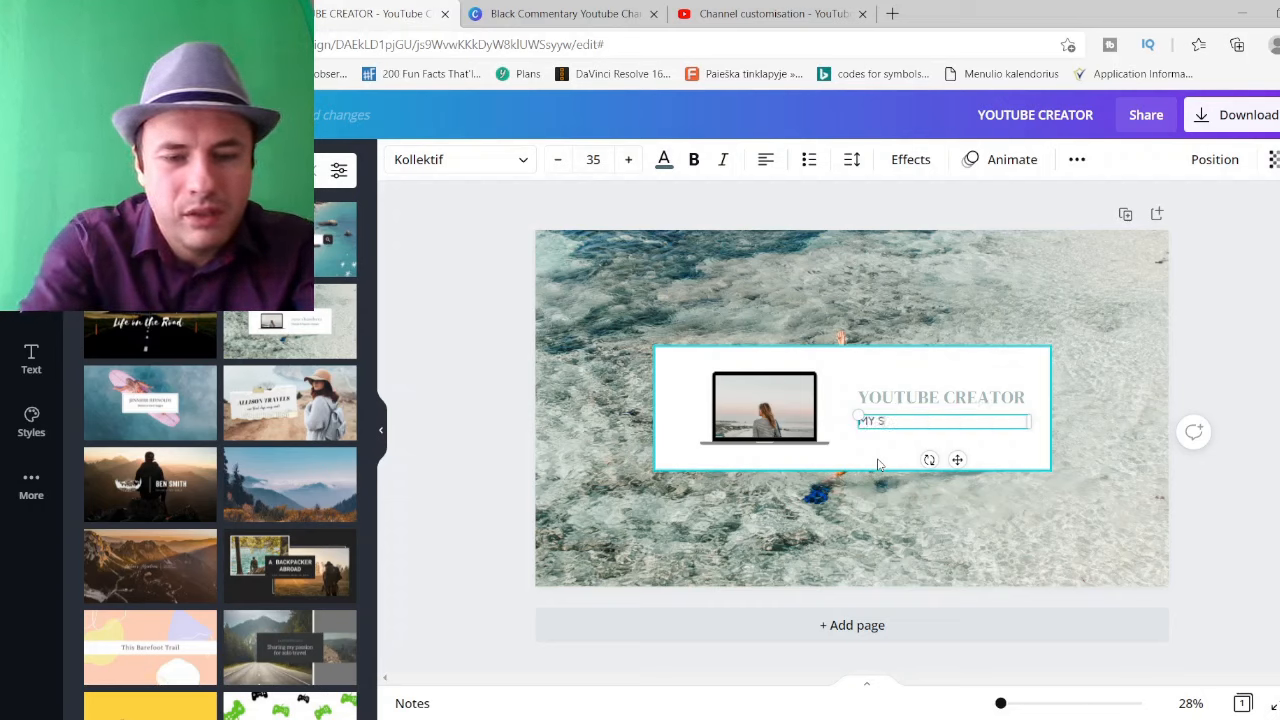
pyautogui.write('UB HEAD LINE')
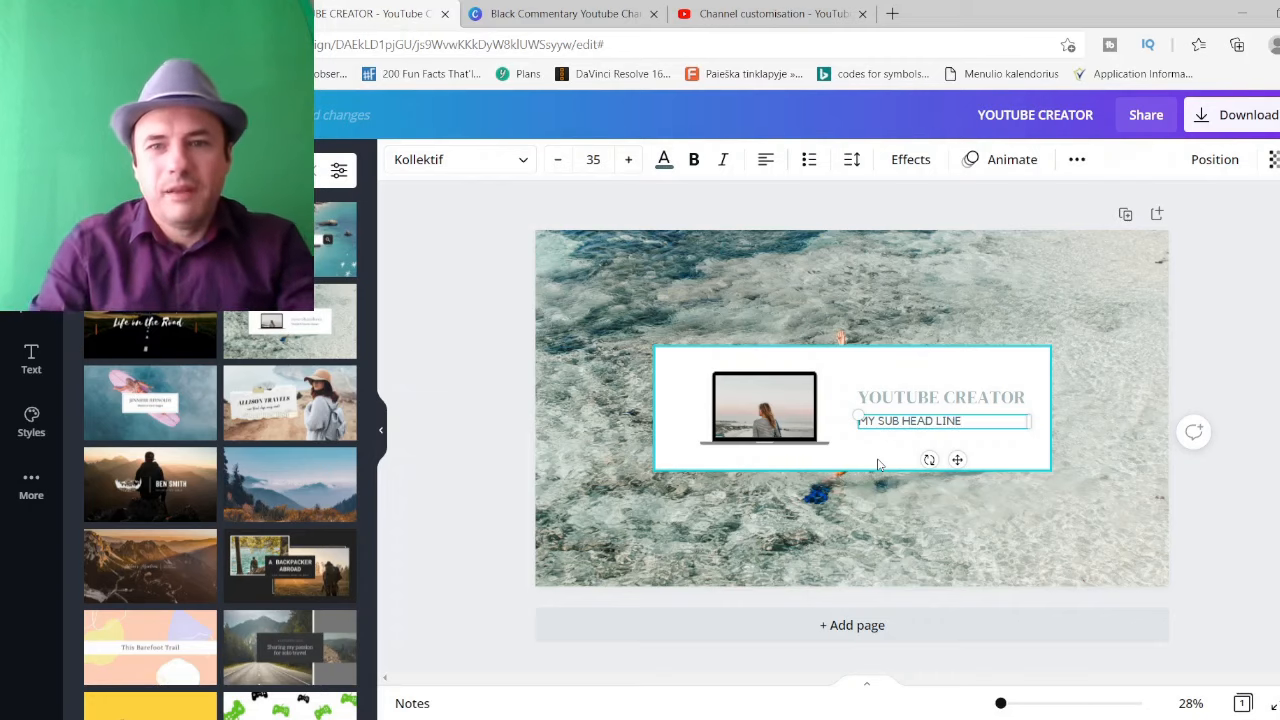
# Step: Select the laptop picture and look through the available elements, from recently used items and graphics down to frames and grids
pyautogui.click(754, 397)
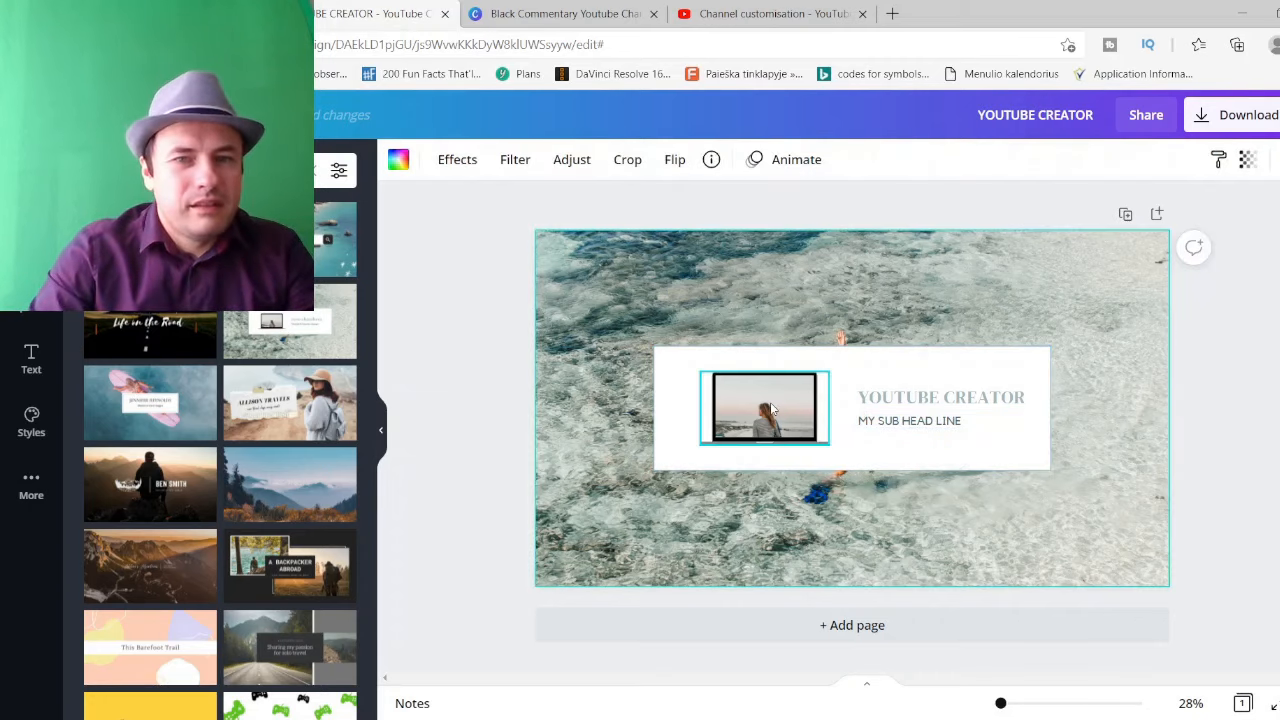
pyautogui.click(766, 424)
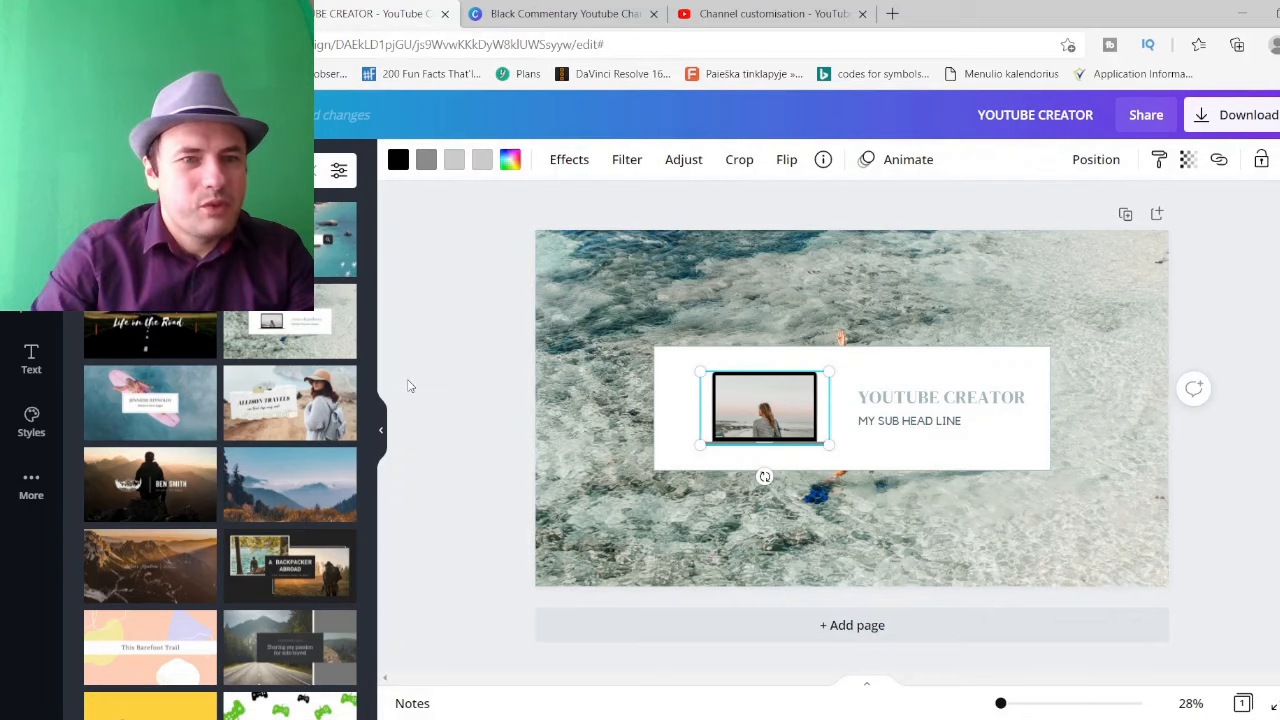
pyautogui.click(31, 235)
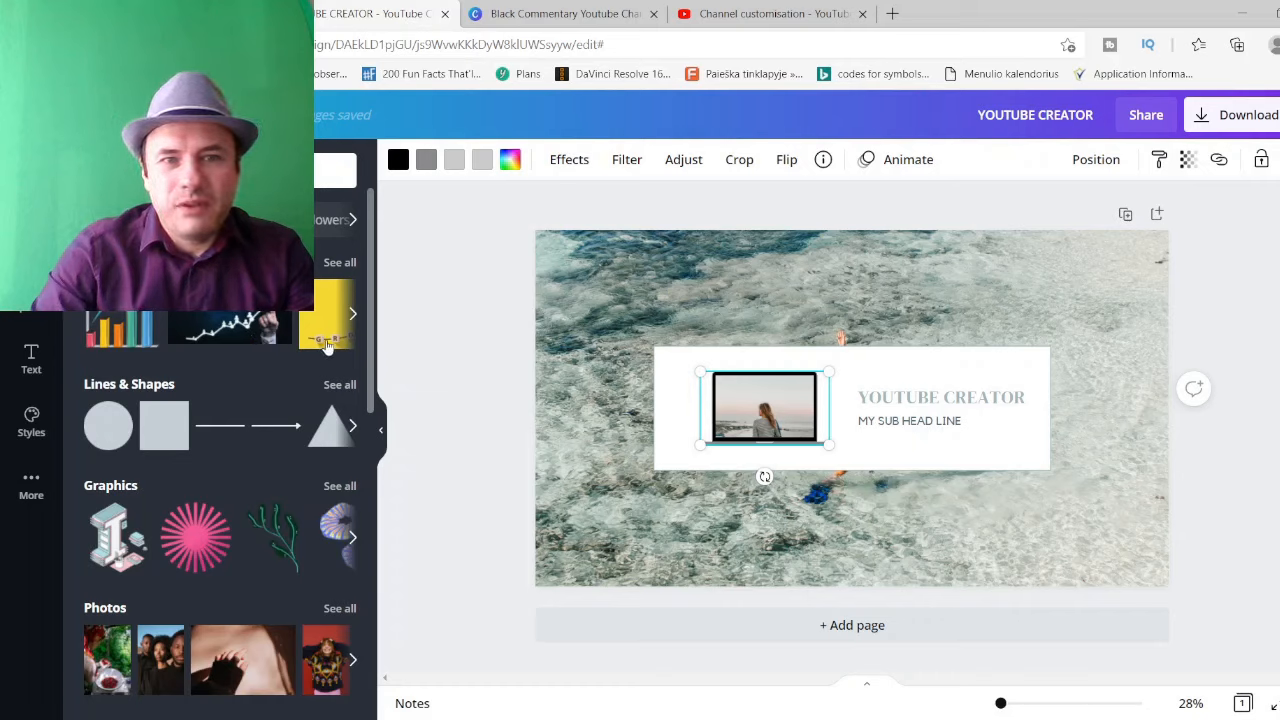
pyautogui.click(351, 316)
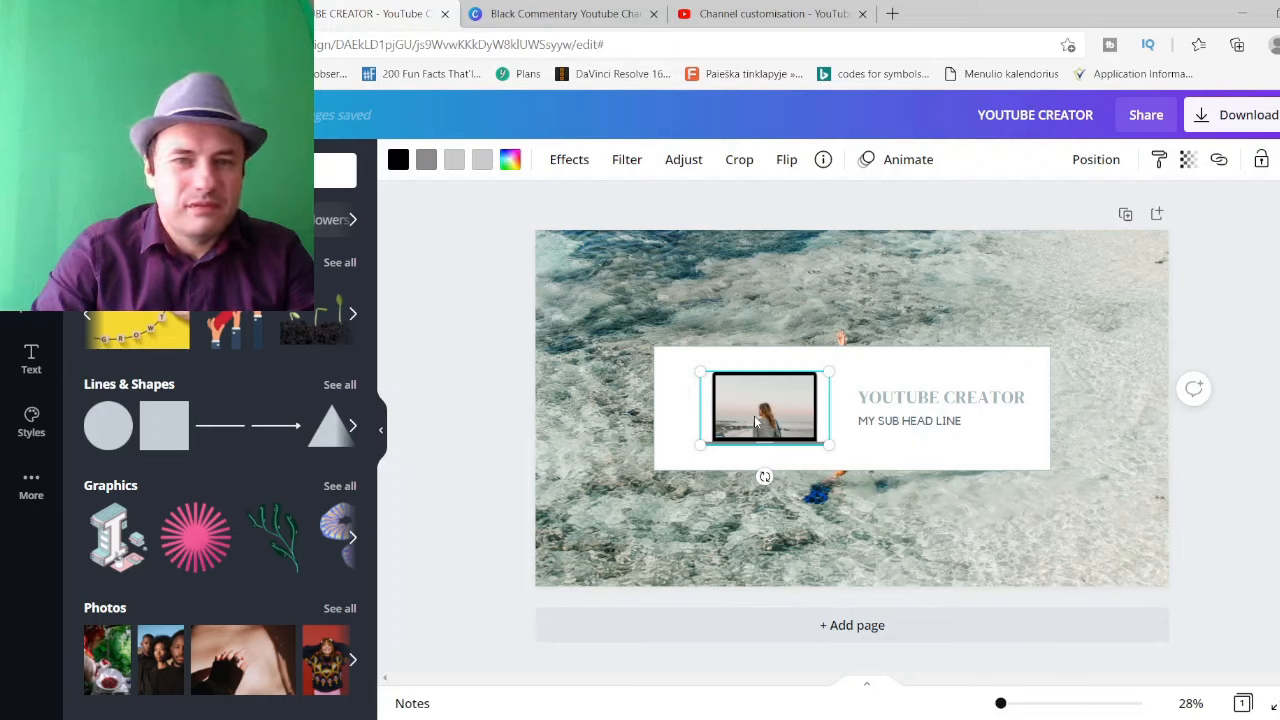
pyautogui.scroll(-5, 243, 406)
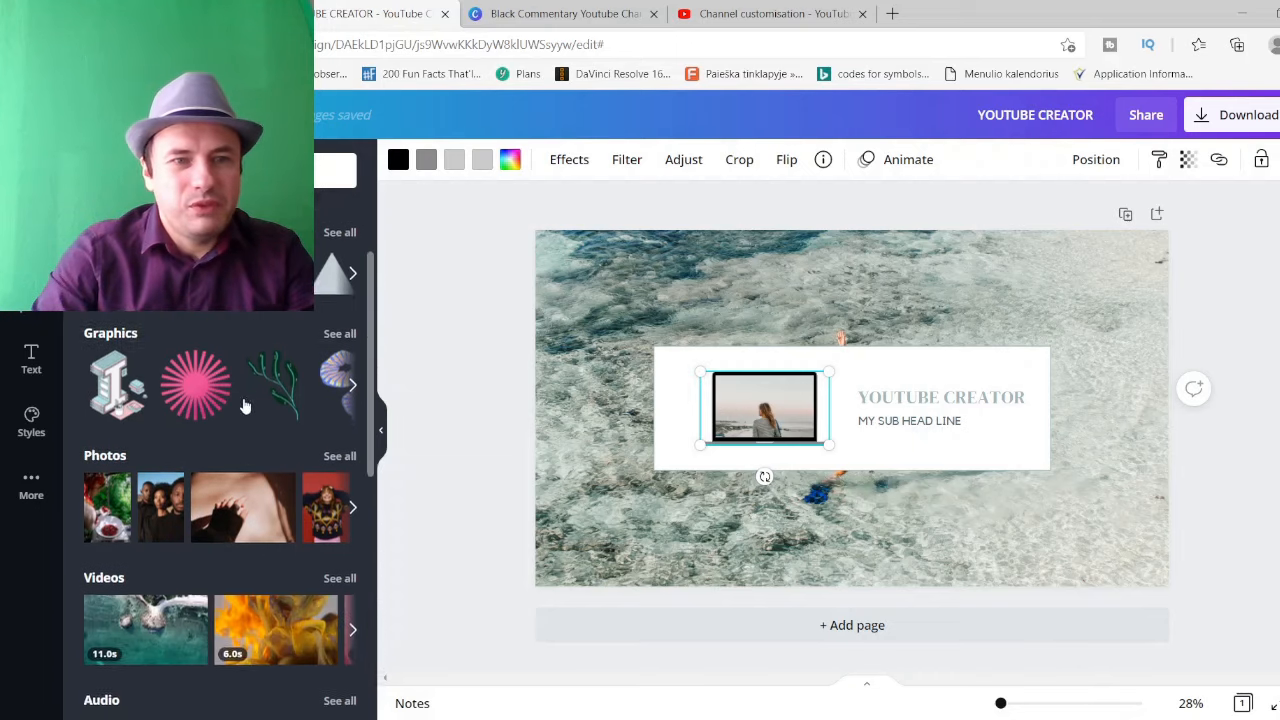
pyautogui.scroll(-3, 237, 408)
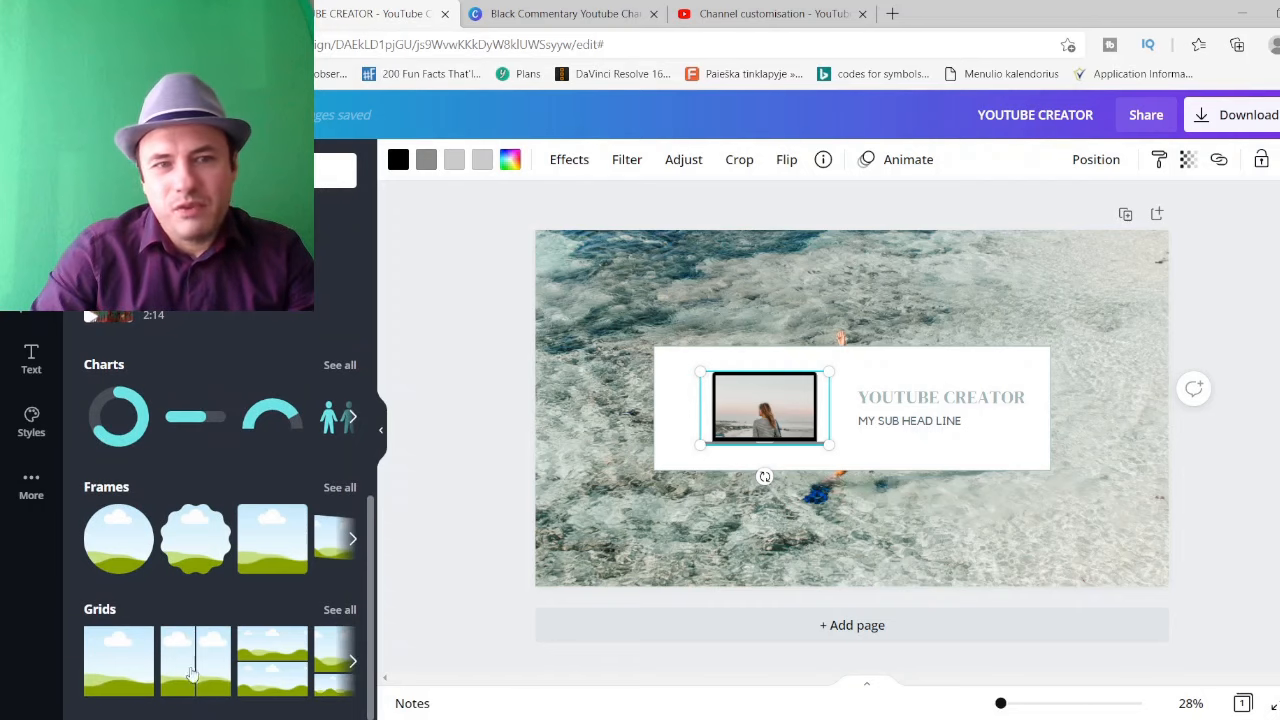
pyautogui.scroll(5, 192, 604)
pyautogui.scroll(2, 193, 600)
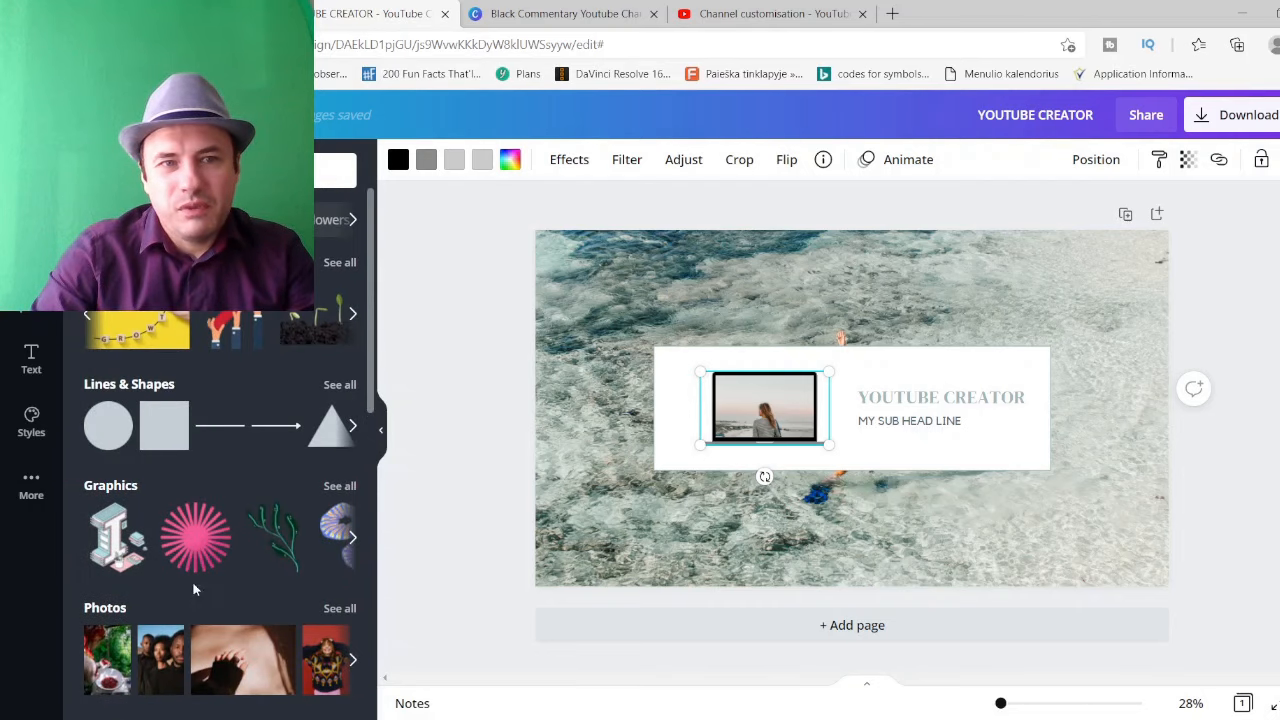
# Step: Replace the seashore background with the recently used photo of a businessman pointing at a glowing blue growth curve
pyautogui.click(604, 294)
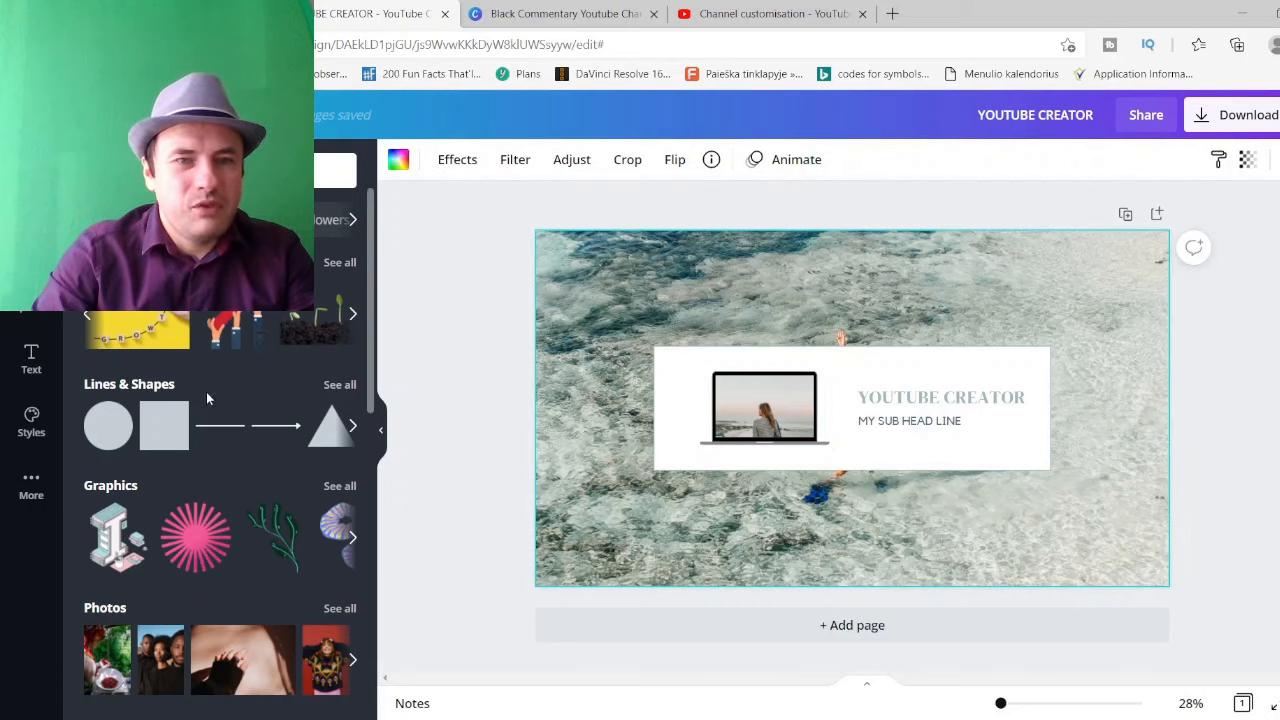
pyautogui.click(354, 316)
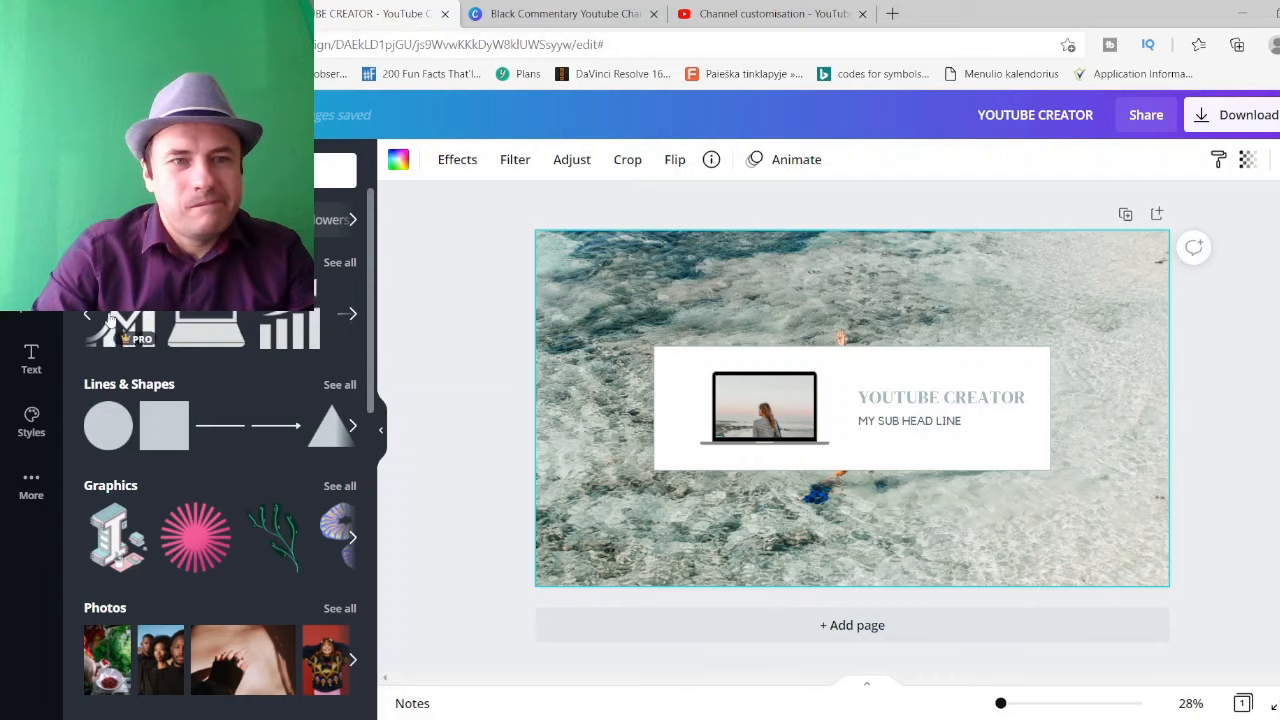
pyautogui.click(91, 316)
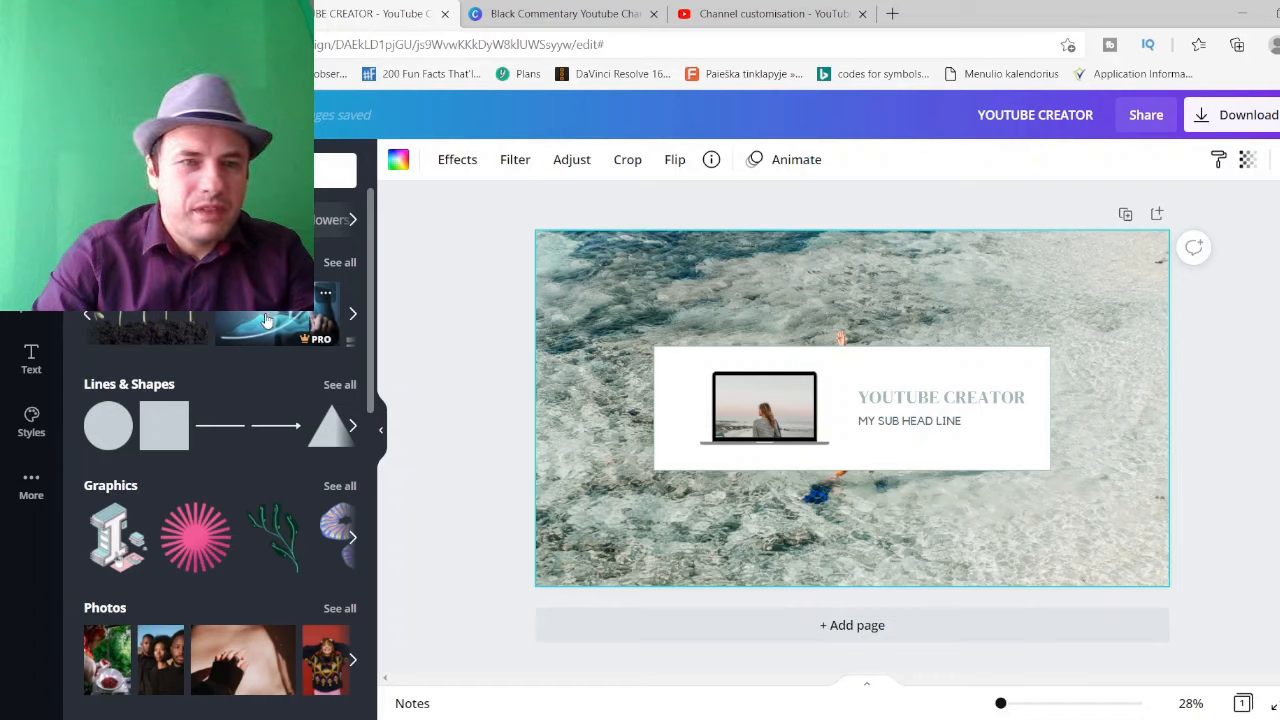
pyautogui.moveTo(264, 321); pyautogui.dragTo(557, 320)
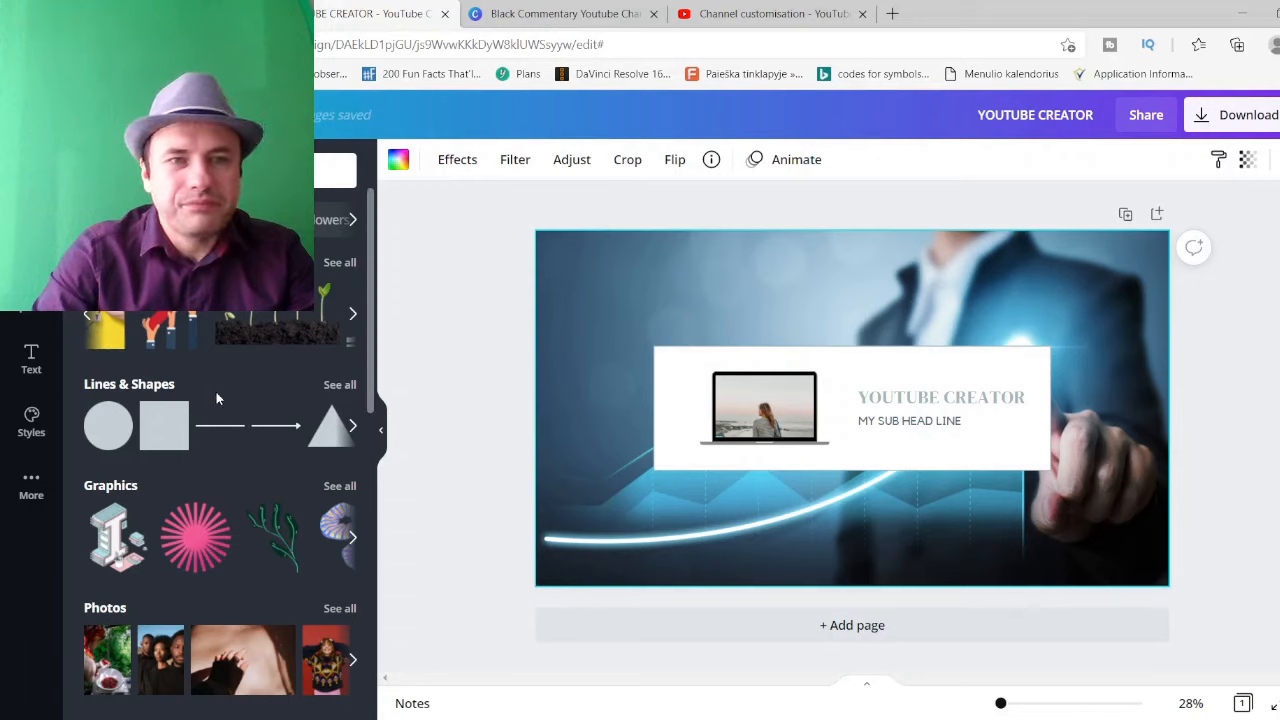
# Step: Add the recently used graphic of hands holding a red rising arrow and place it directly left of the white box
pyautogui.click(178, 330)
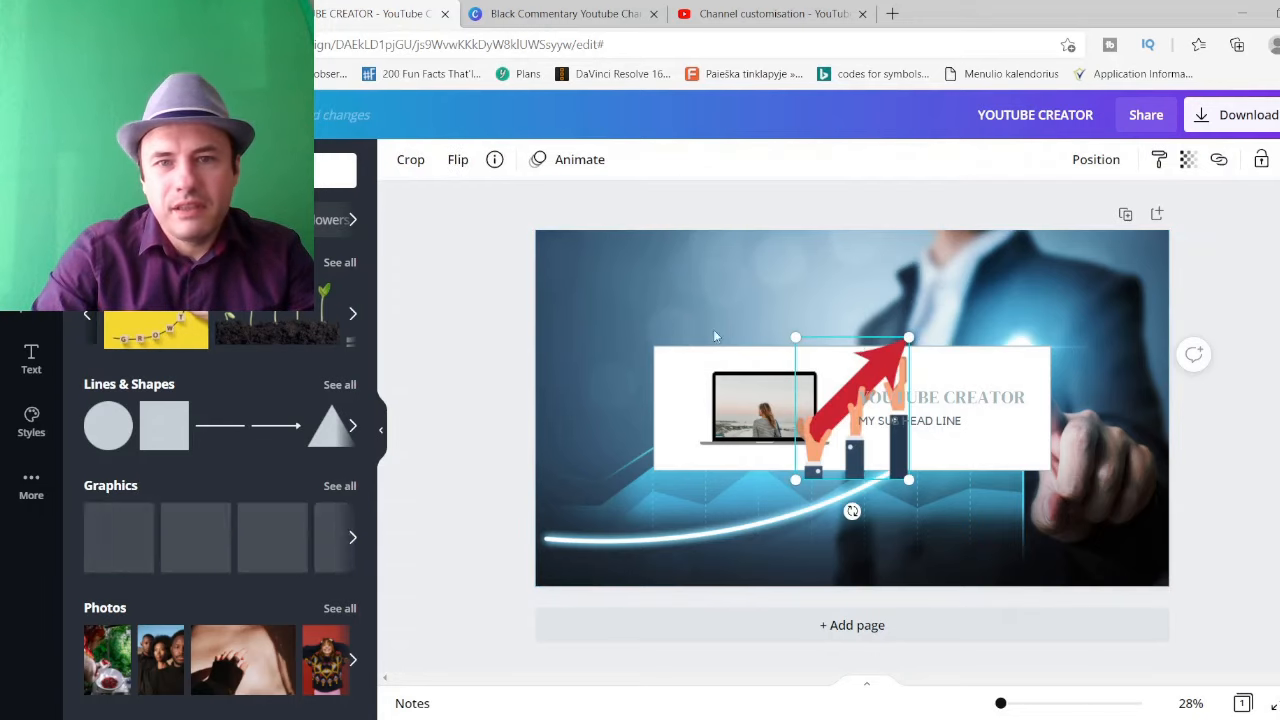
pyautogui.moveTo(855, 420); pyautogui.dragTo(597, 416)
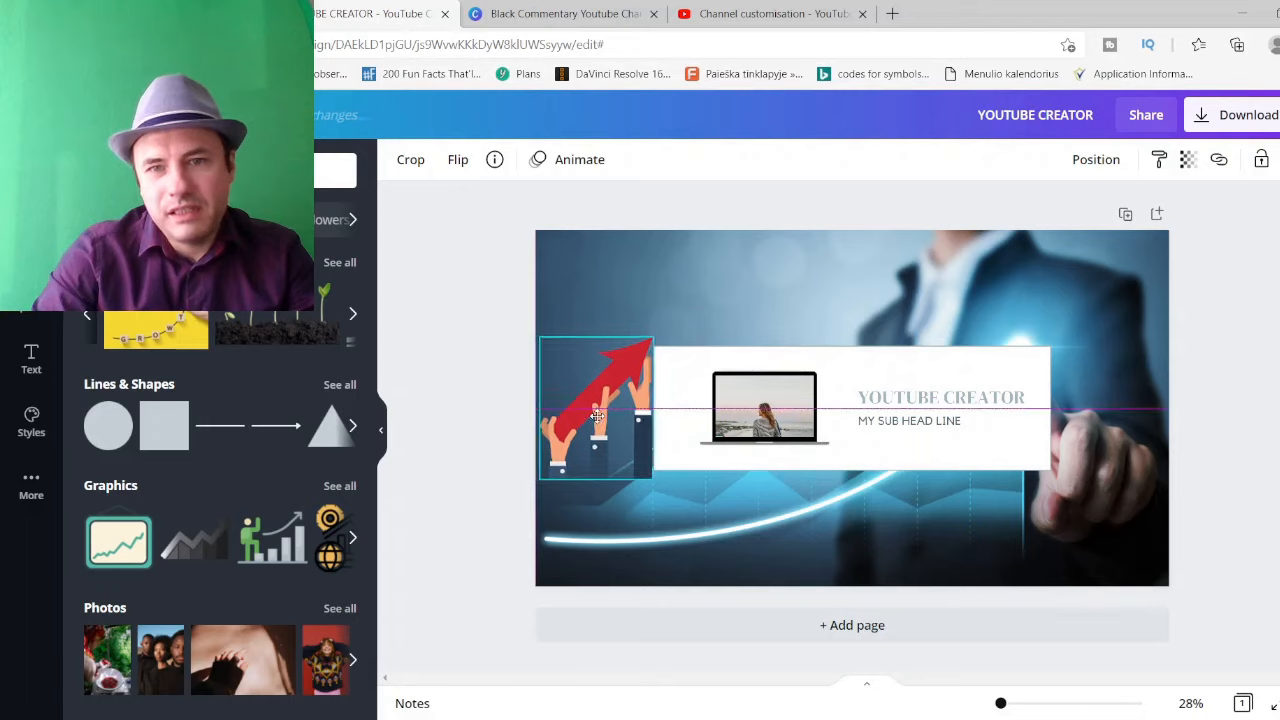
pyautogui.click(87, 315)
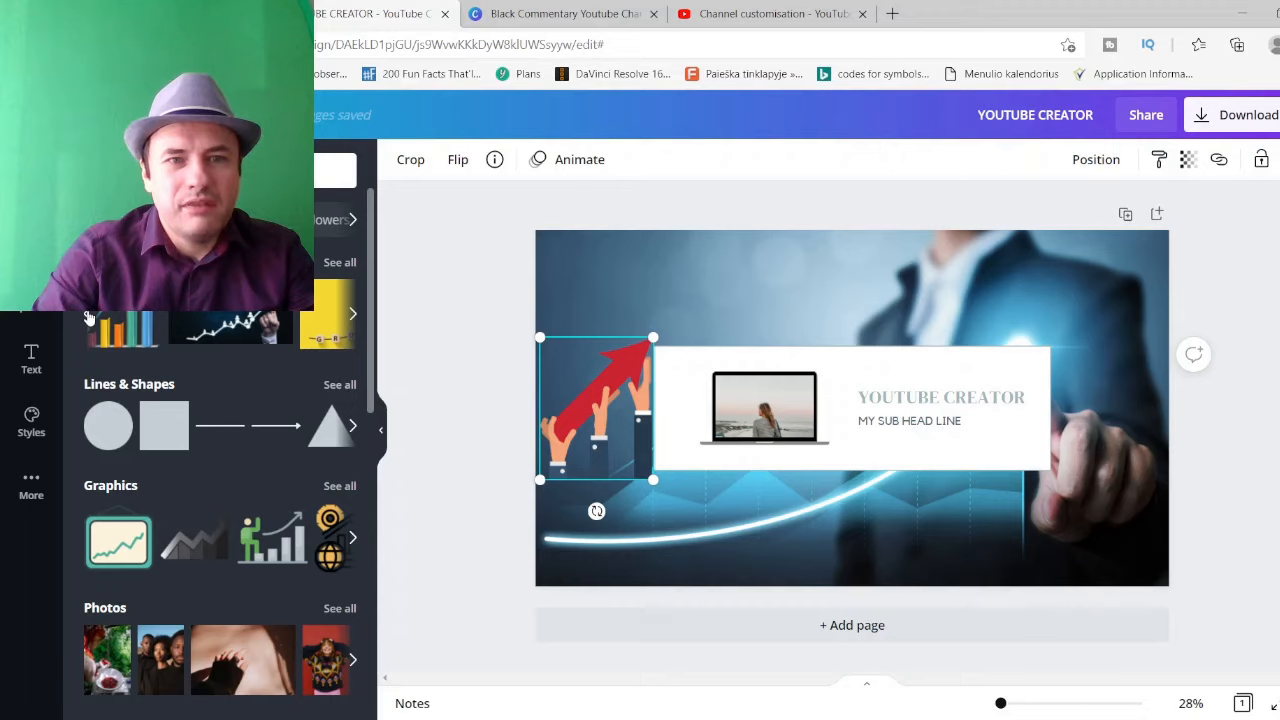
# Step: Replace the background with the recently used photo of a finger touching a white growth line, and delete the photo inside the laptop frame
pyautogui.moveTo(240, 325); pyautogui.dragTo(557, 302)
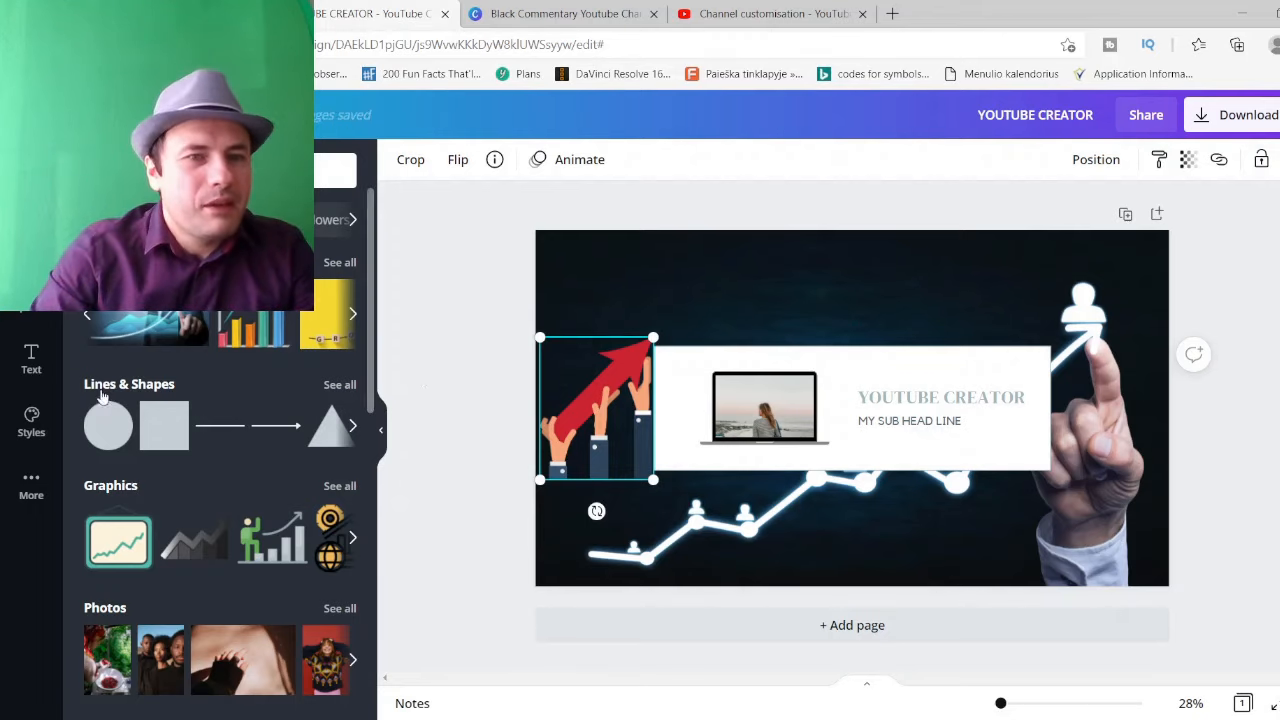
pyautogui.click(745, 430)
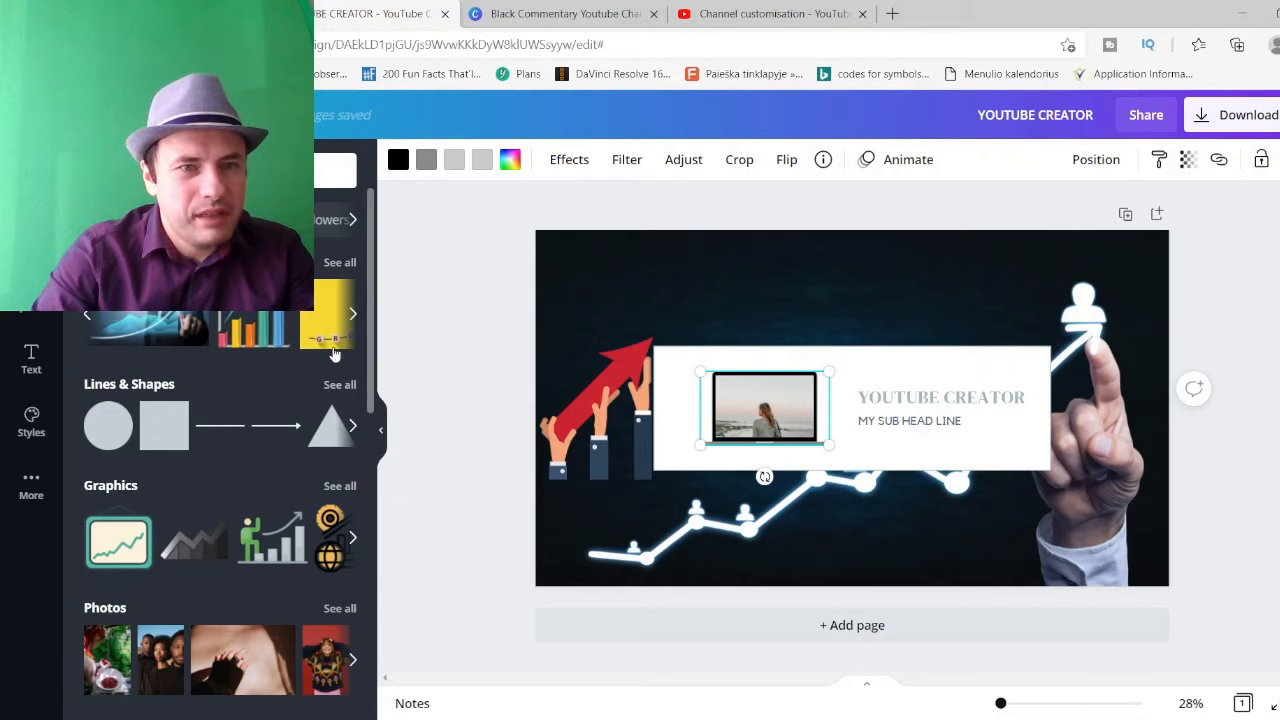
pyautogui.click(353, 317)
pyautogui.click(353, 317)
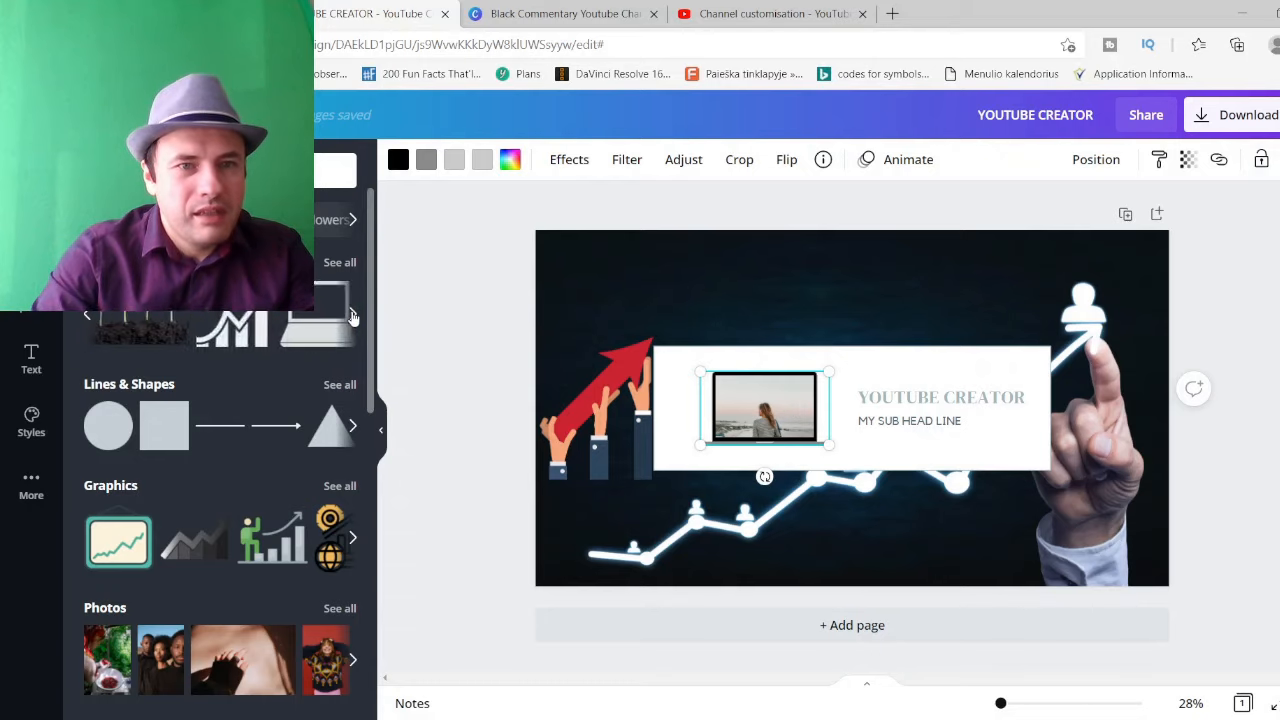
pyautogui.click(353, 317)
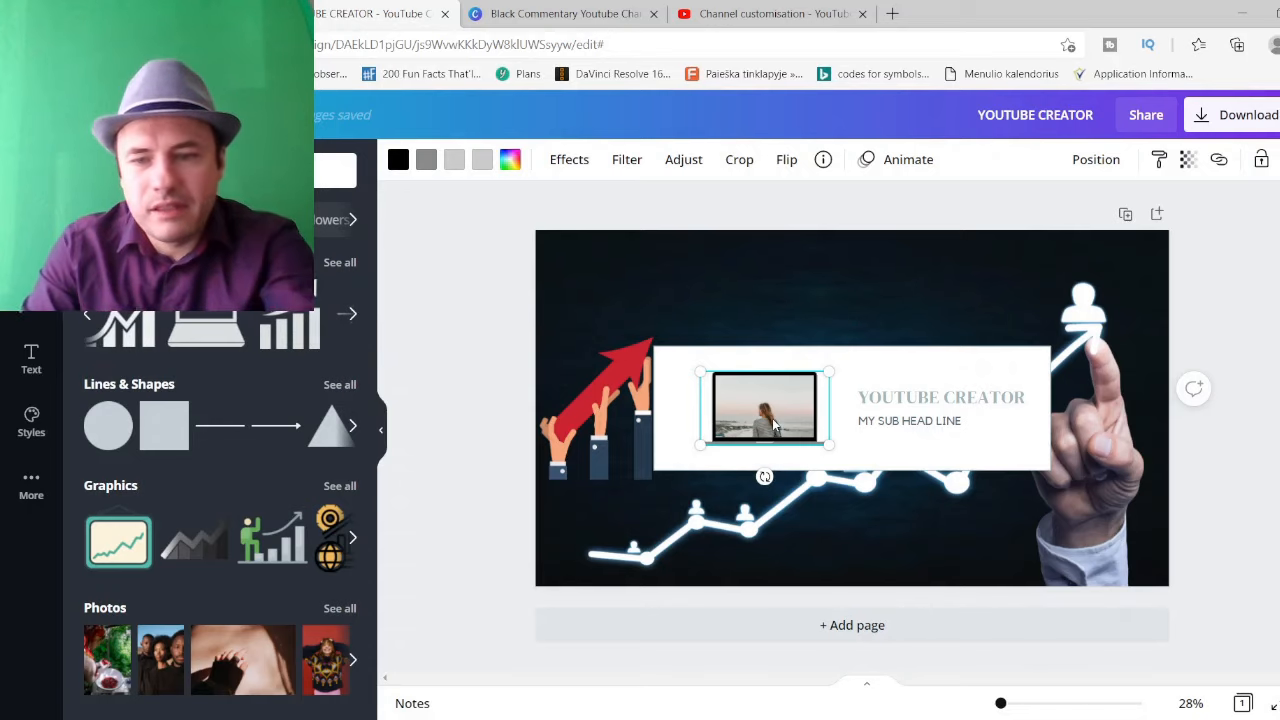
pyautogui.press('Delete')
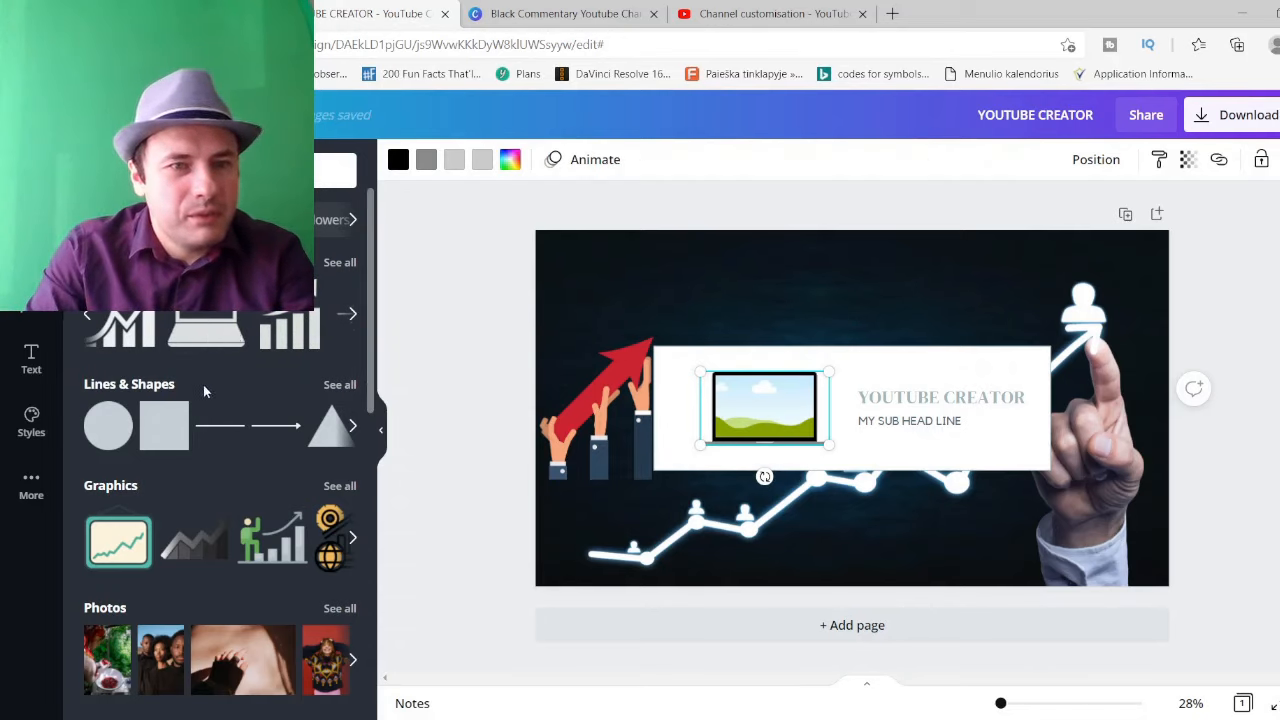
# Step: Add the dark grey zigzag growth-arrow chart graphic and fit it over the laptop's screen
pyautogui.moveTo(185, 543); pyautogui.dragTo(640, 335)
pyautogui.moveTo(853, 314); pyautogui.dragTo(770, 368)
pyautogui.moveTo(685, 428); pyautogui.dragTo(758, 425)
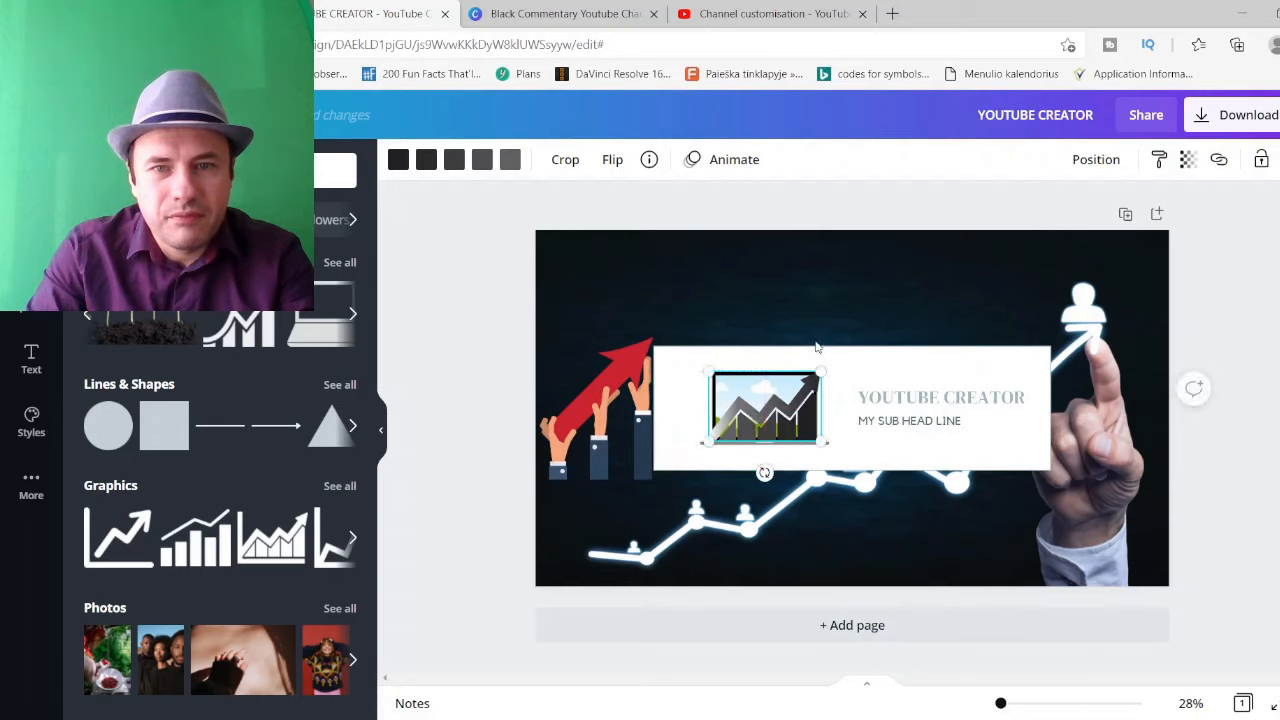
pyautogui.click(829, 304)
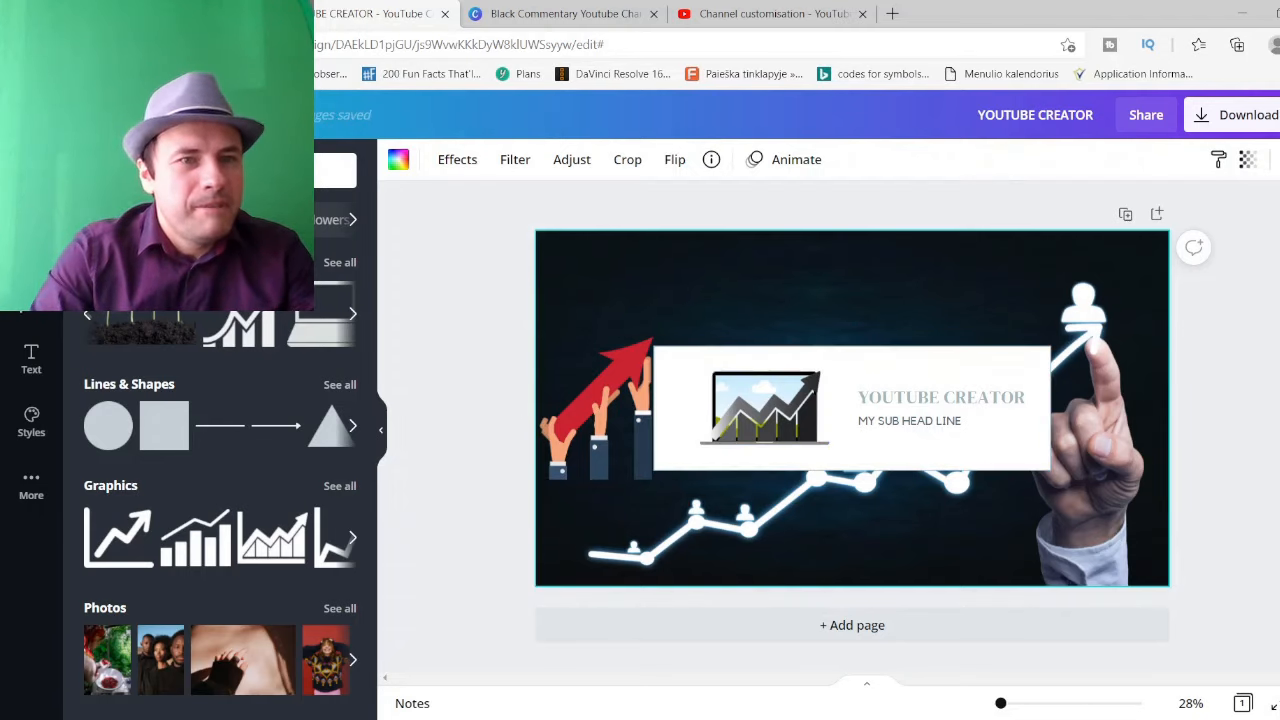
# Step: Add a heading reading "NON STOP GROWTH" above the white box and widen it to fit on one line
pyautogui.click(31, 358)
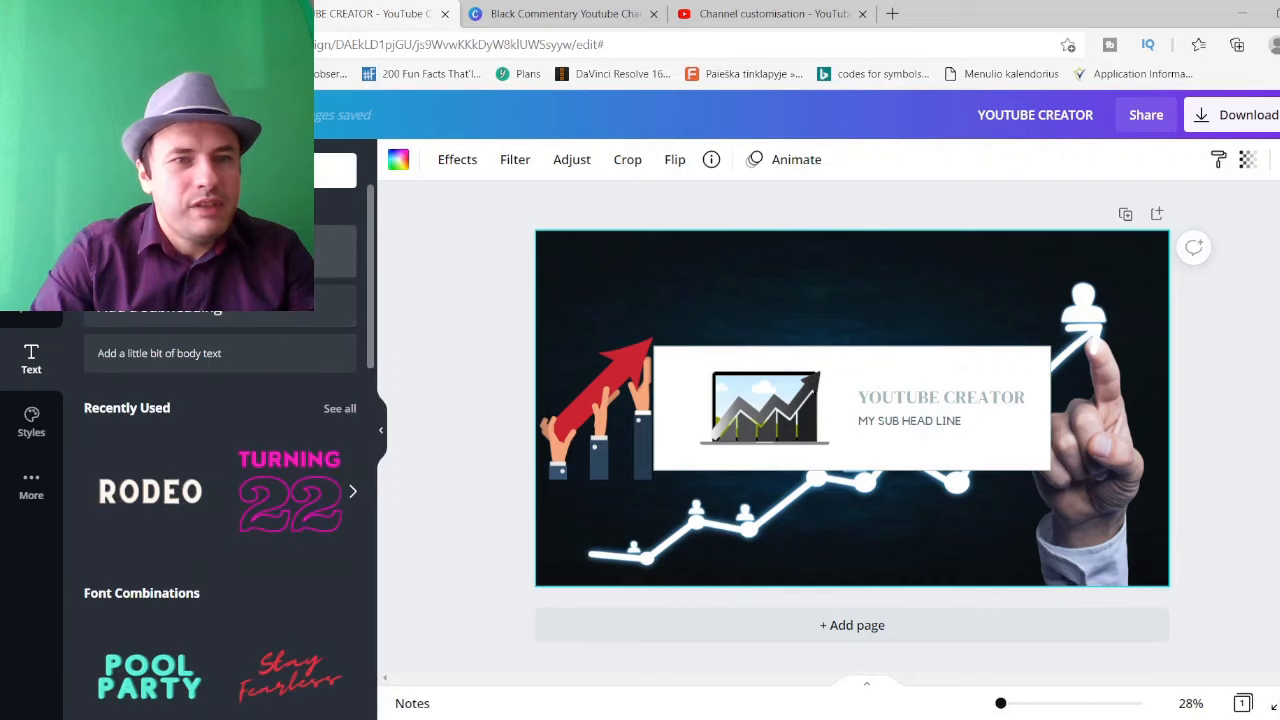
pyautogui.click(220, 252)
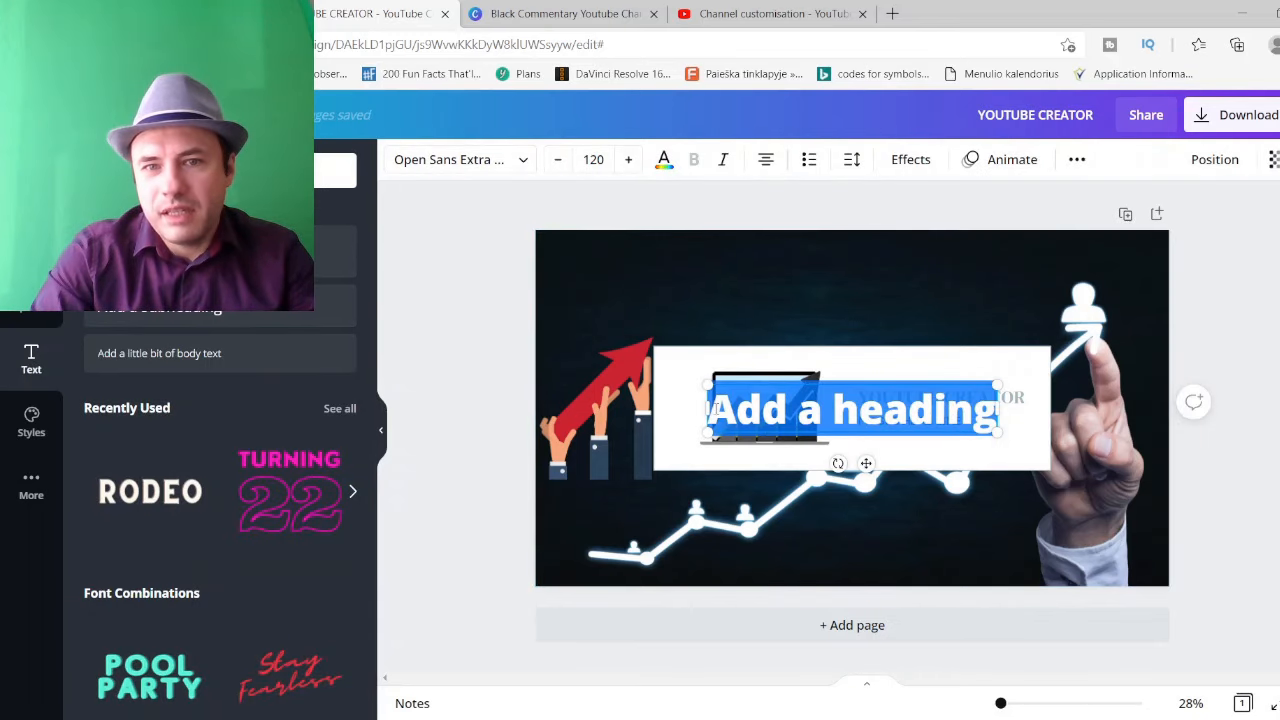
pyautogui.moveTo(866, 463); pyautogui.dragTo(719, 329)
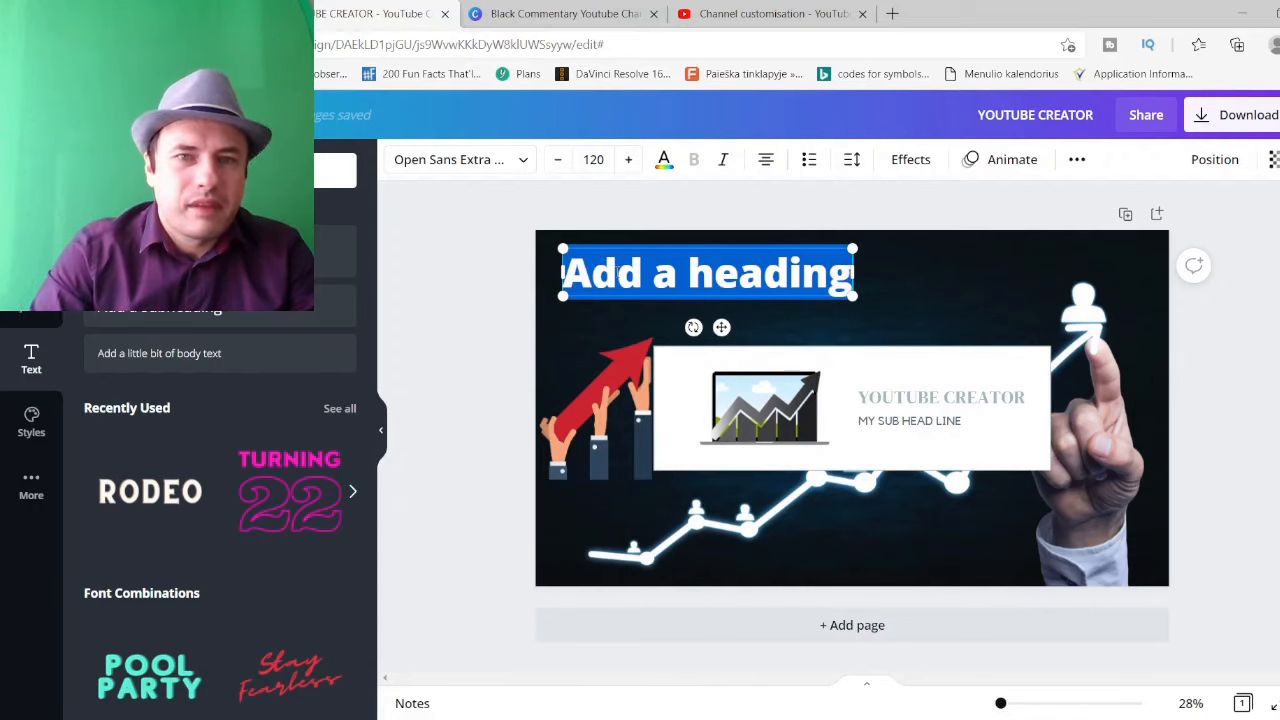
pyautogui.press('BackSpace')
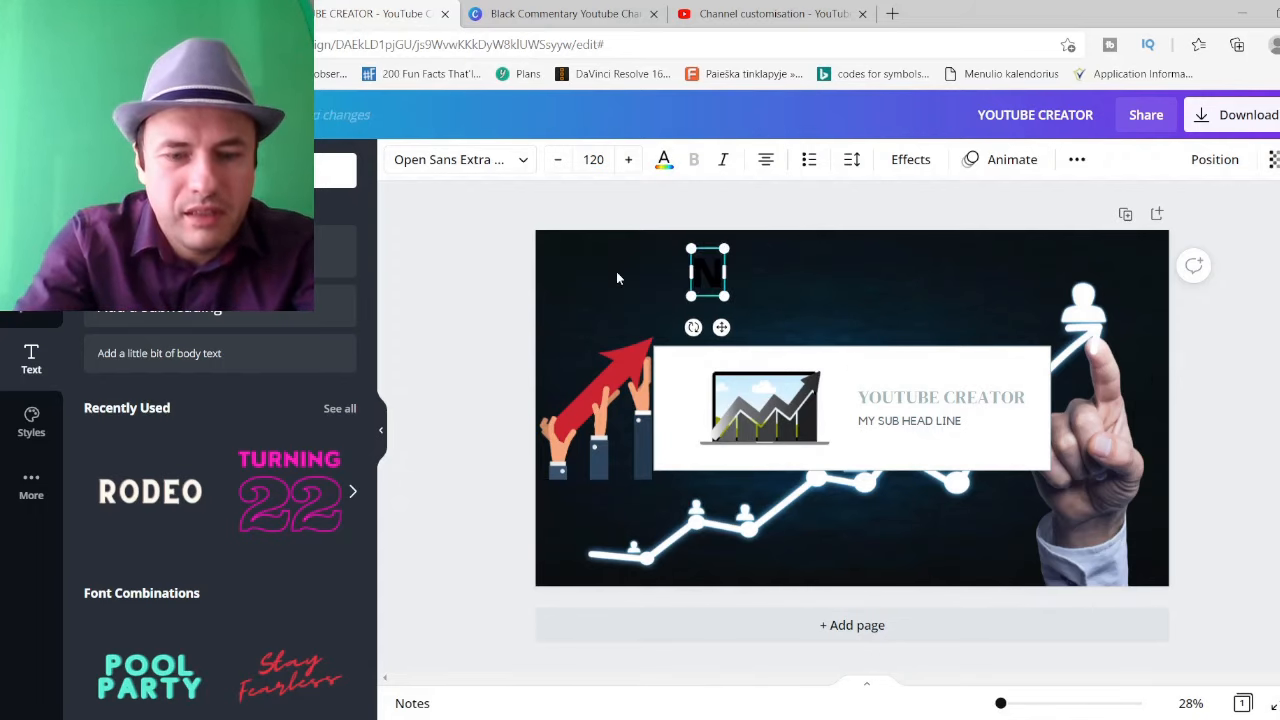
pyautogui.write('NON STOP')
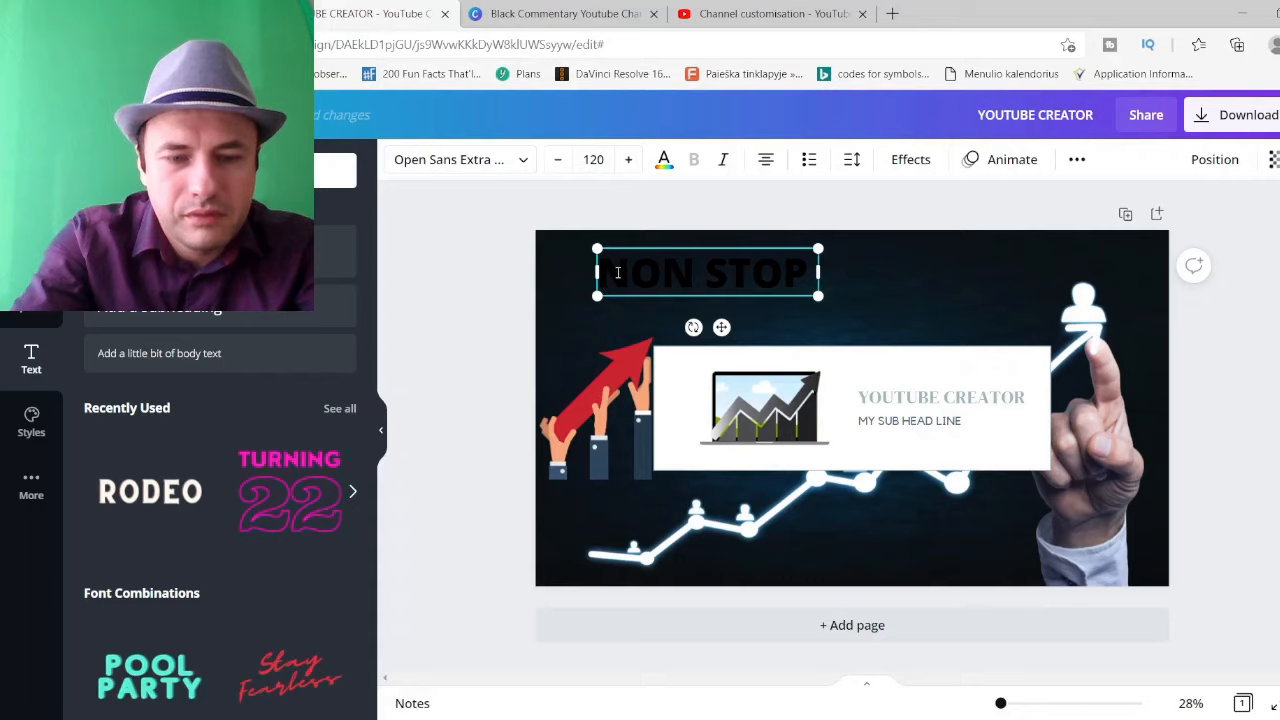
pyautogui.write(' GROWTH')
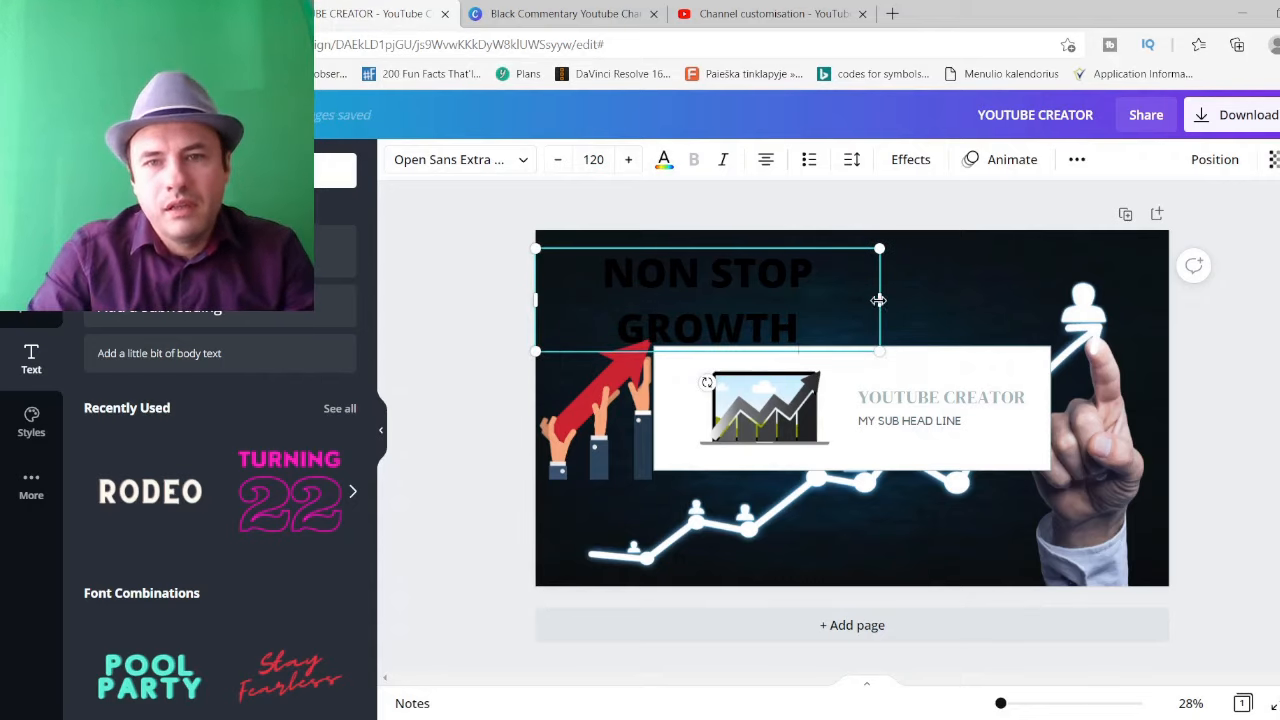
pyautogui.moveTo(878, 300); pyautogui.dragTo(1098, 298)
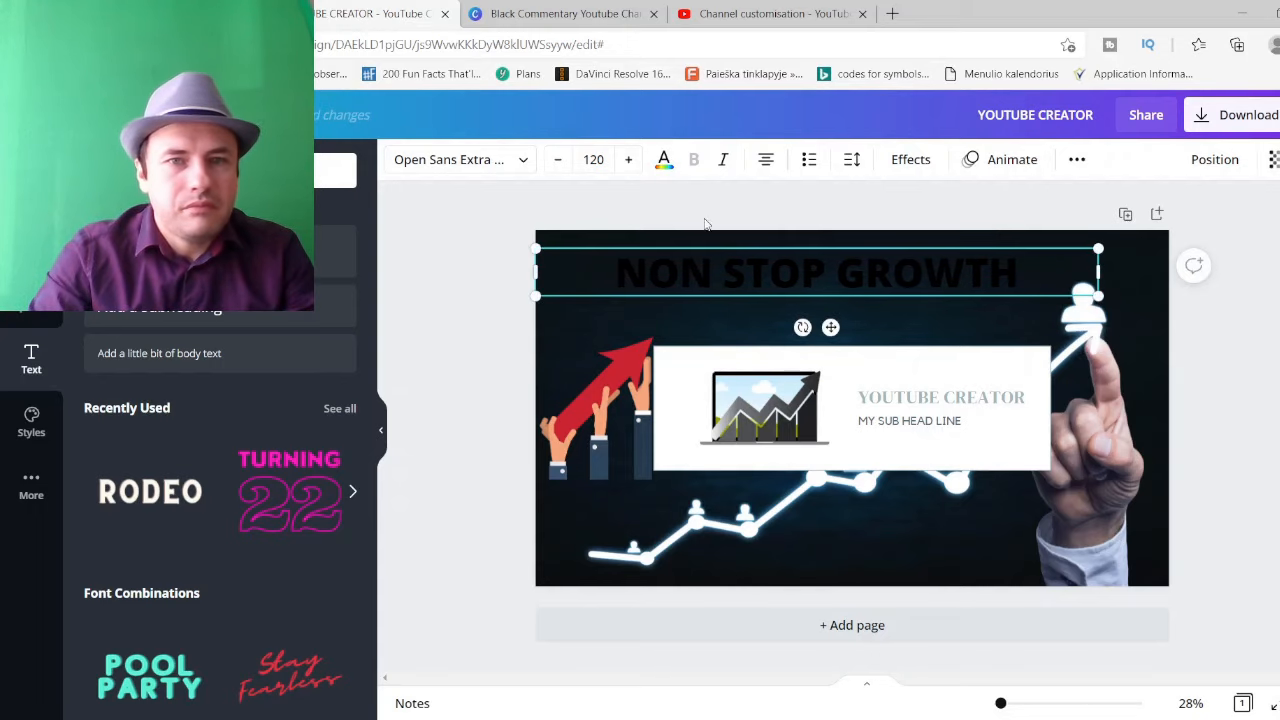
# Step: Colour the "NON STOP GROWTH" heading white and increase its font size to 143
pyautogui.click(663, 160)
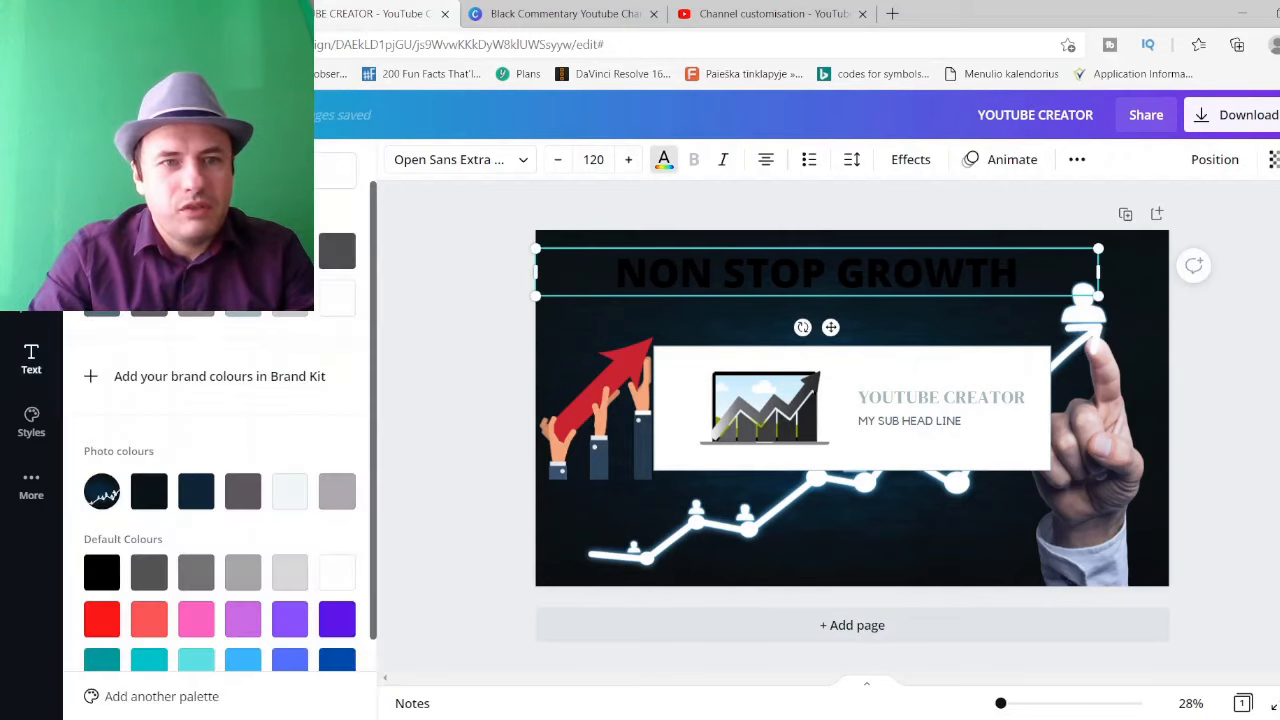
pyautogui.click(334, 300)
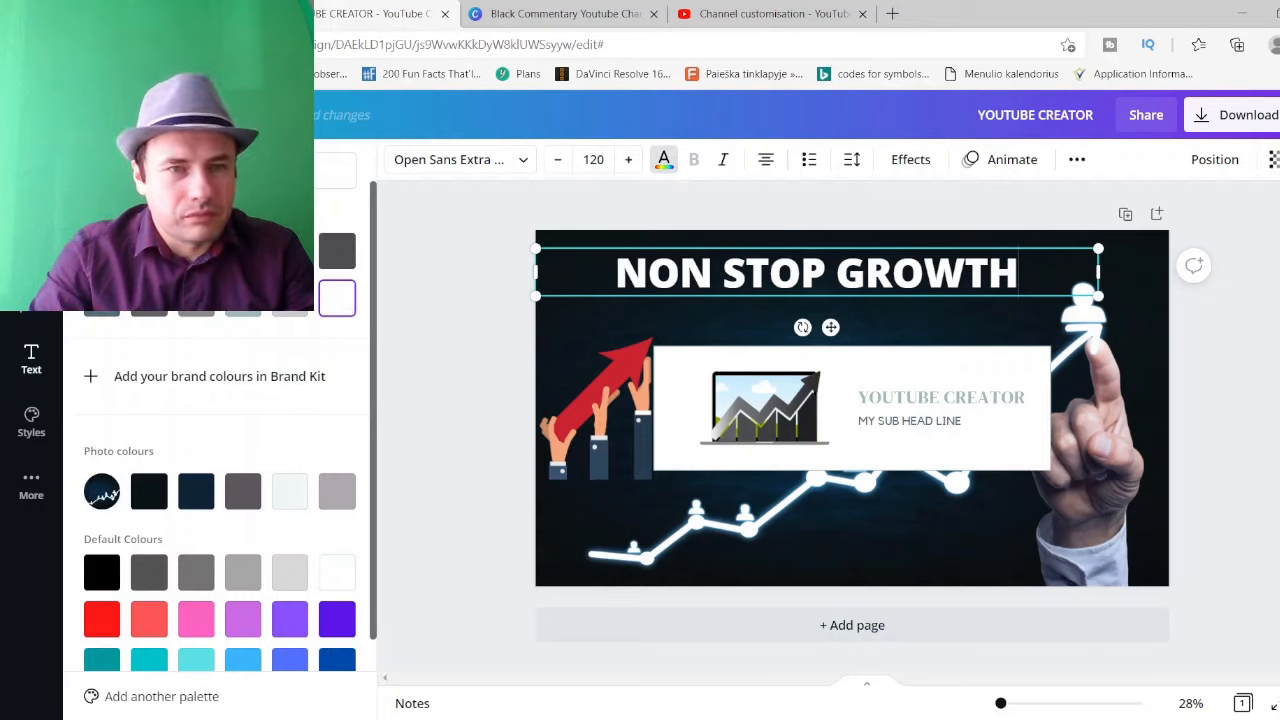
pyautogui.click(628, 162)
pyautogui.click(630, 163)
pyautogui.click(631, 164)
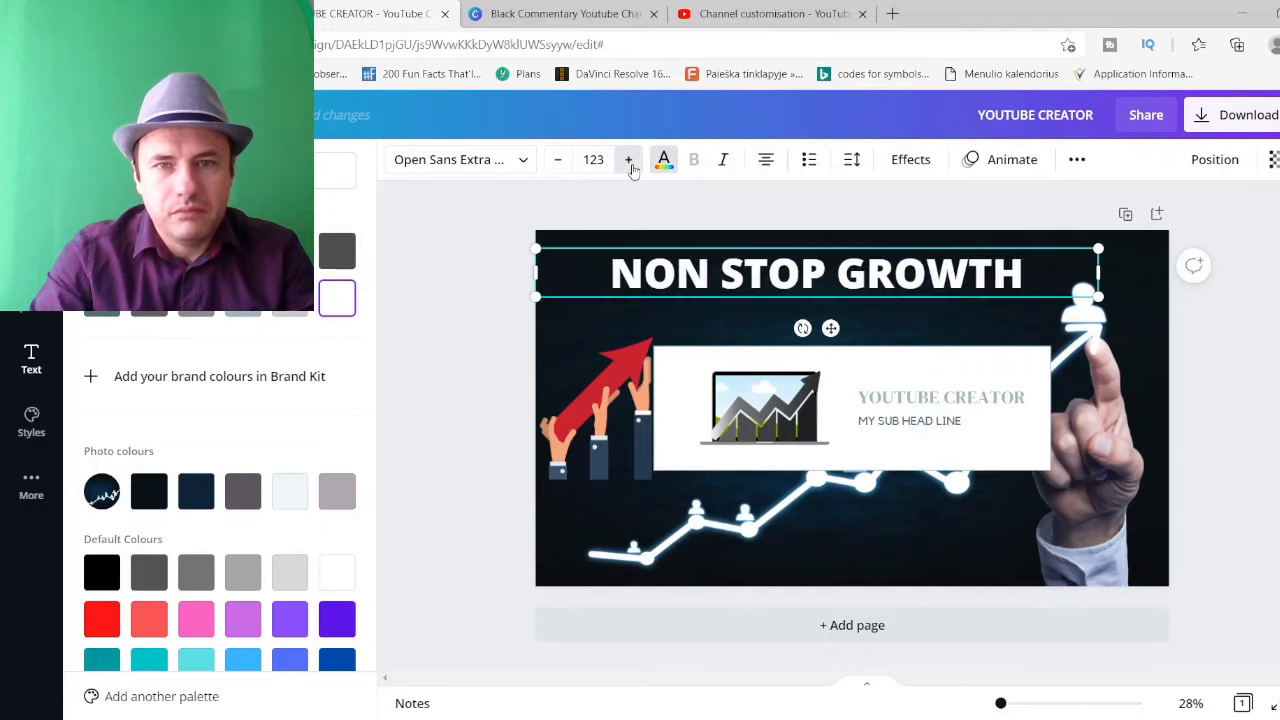
pyautogui.tripleClick(630, 163)
pyautogui.tripleClick(630, 163)
pyautogui.tripleClick(630, 163)
pyautogui.tripleClick(630, 163)
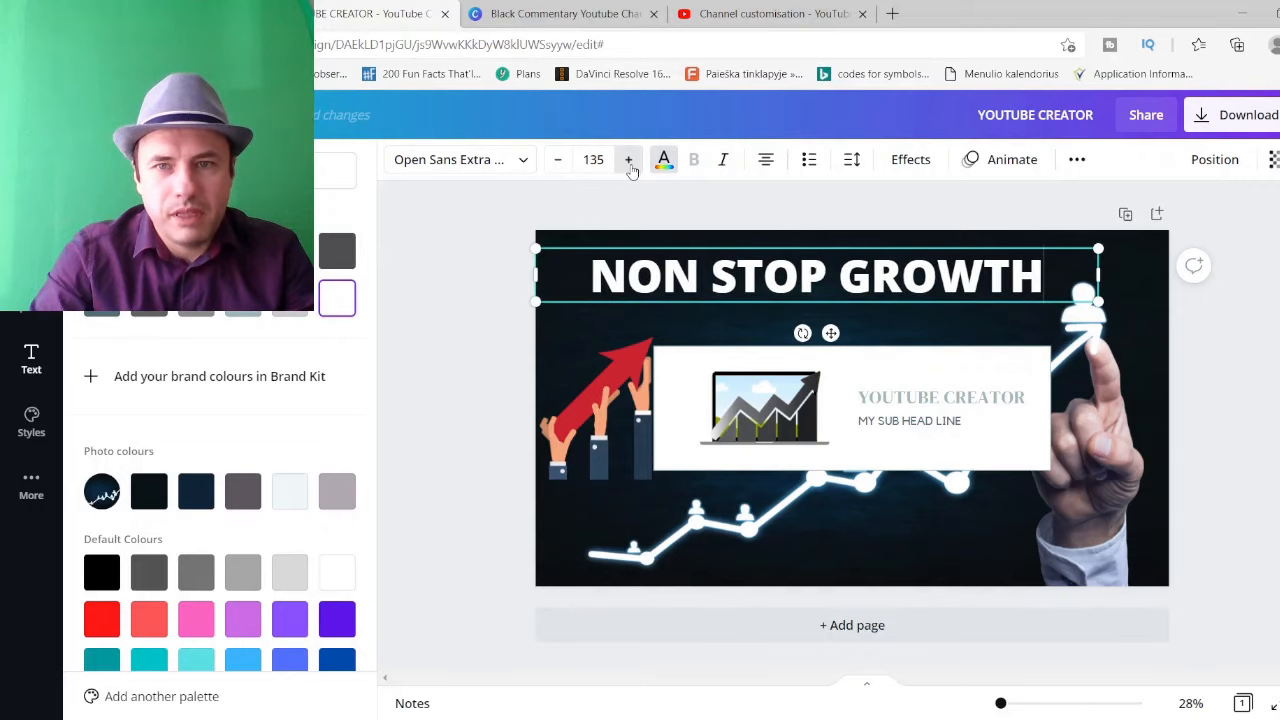
pyautogui.doubleClick(629, 162)
pyautogui.tripleClick(629, 162)
pyautogui.tripleClick(629, 162)
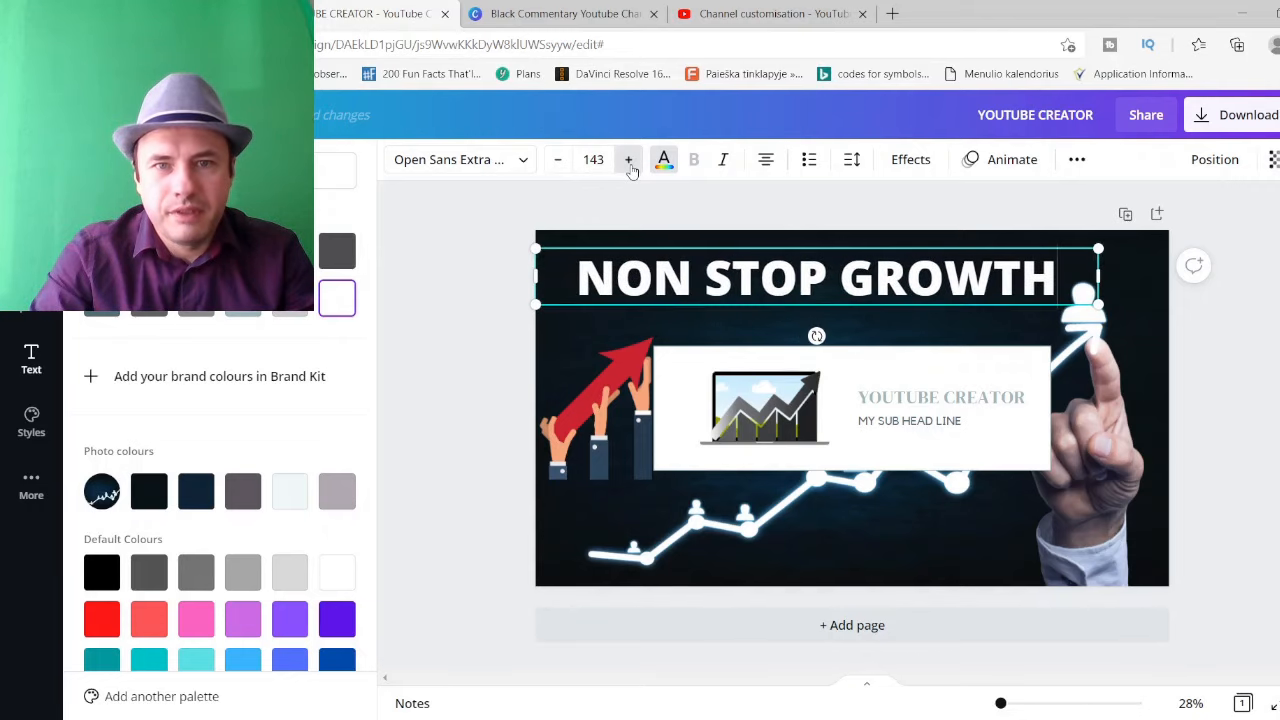
pyautogui.click(455, 333)
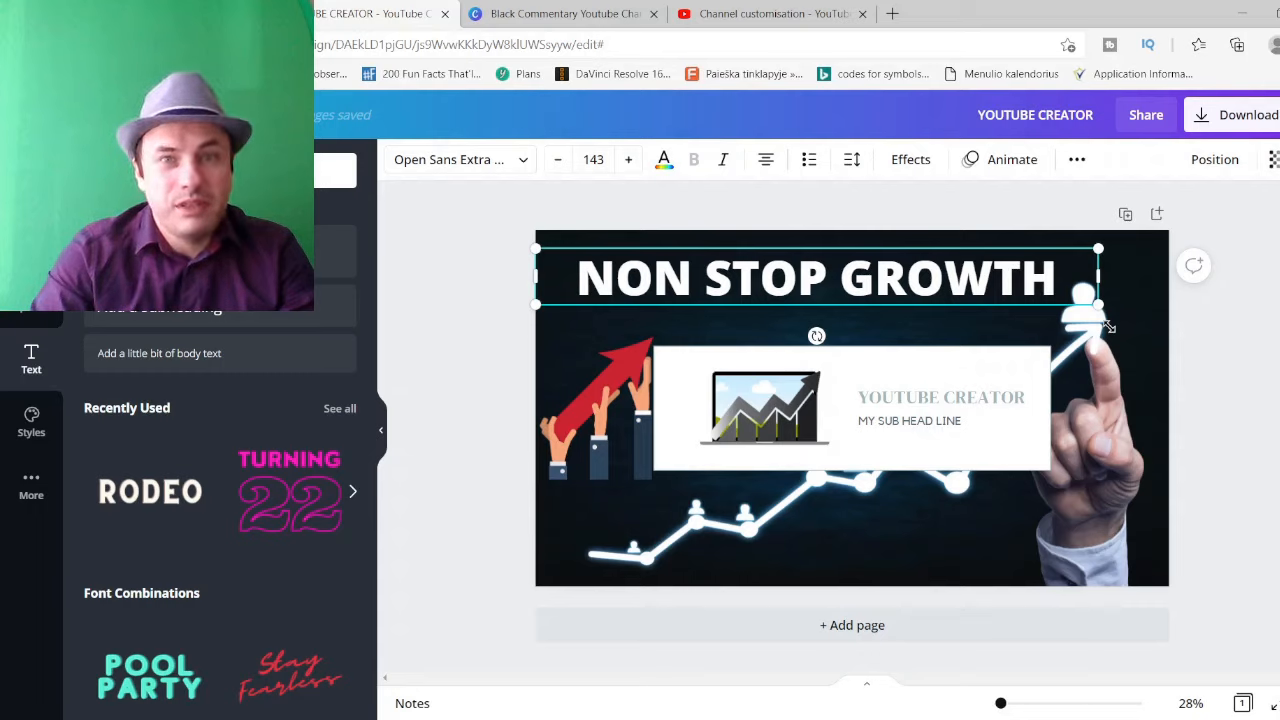
pyautogui.click(31, 169)
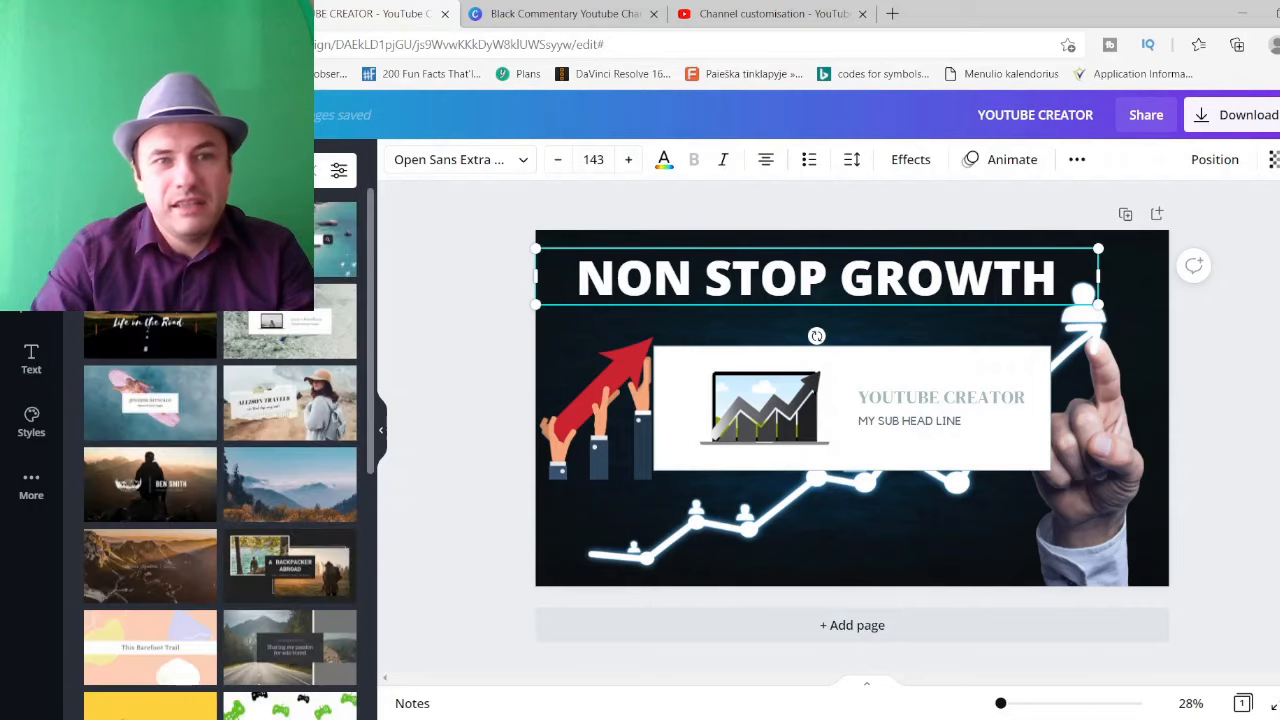
pyautogui.click(31, 296)
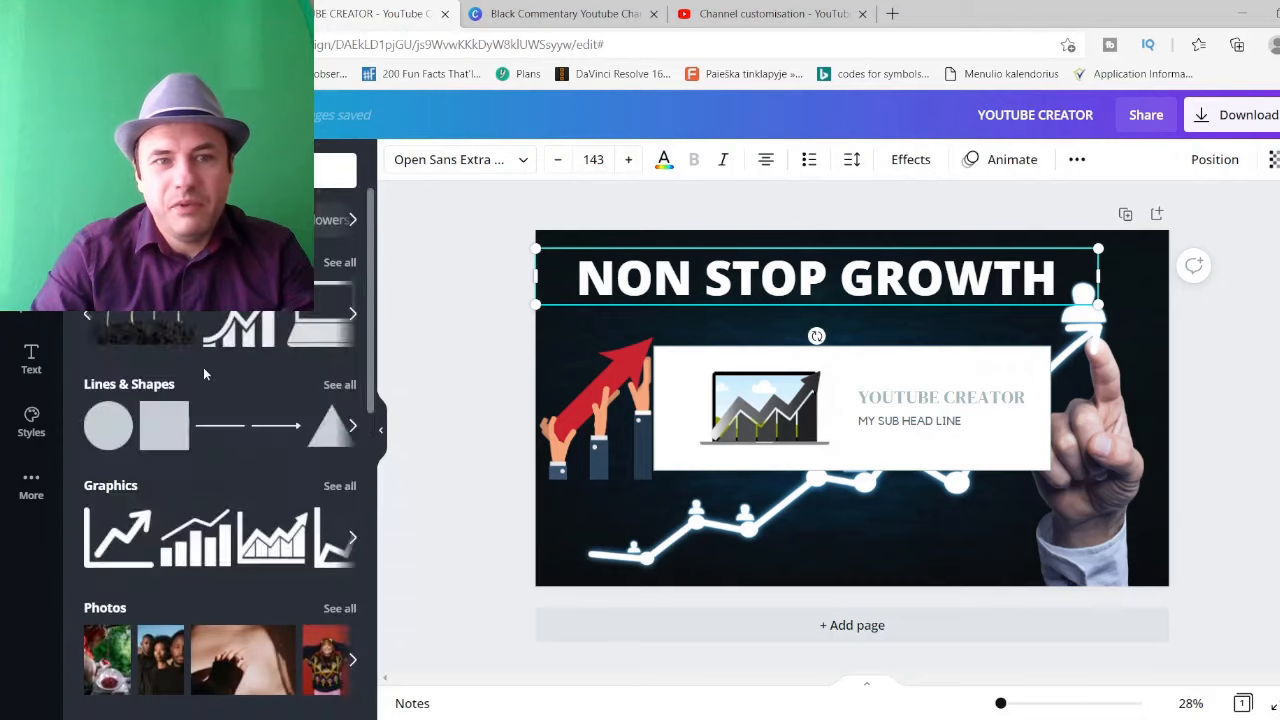
pyautogui.scroll(-6, 204, 375)
pyautogui.scroll(-2, 201, 372)
pyautogui.scroll(5, 180, 400)
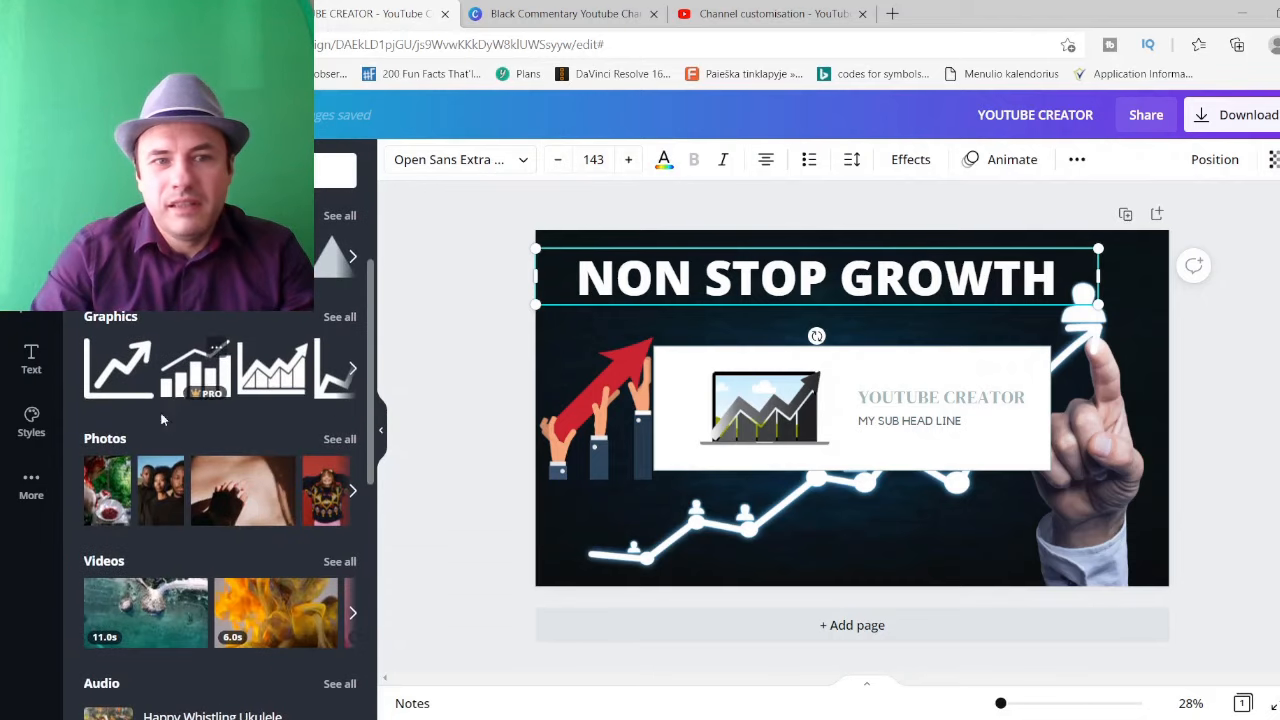
pyautogui.scroll(3, 168, 420)
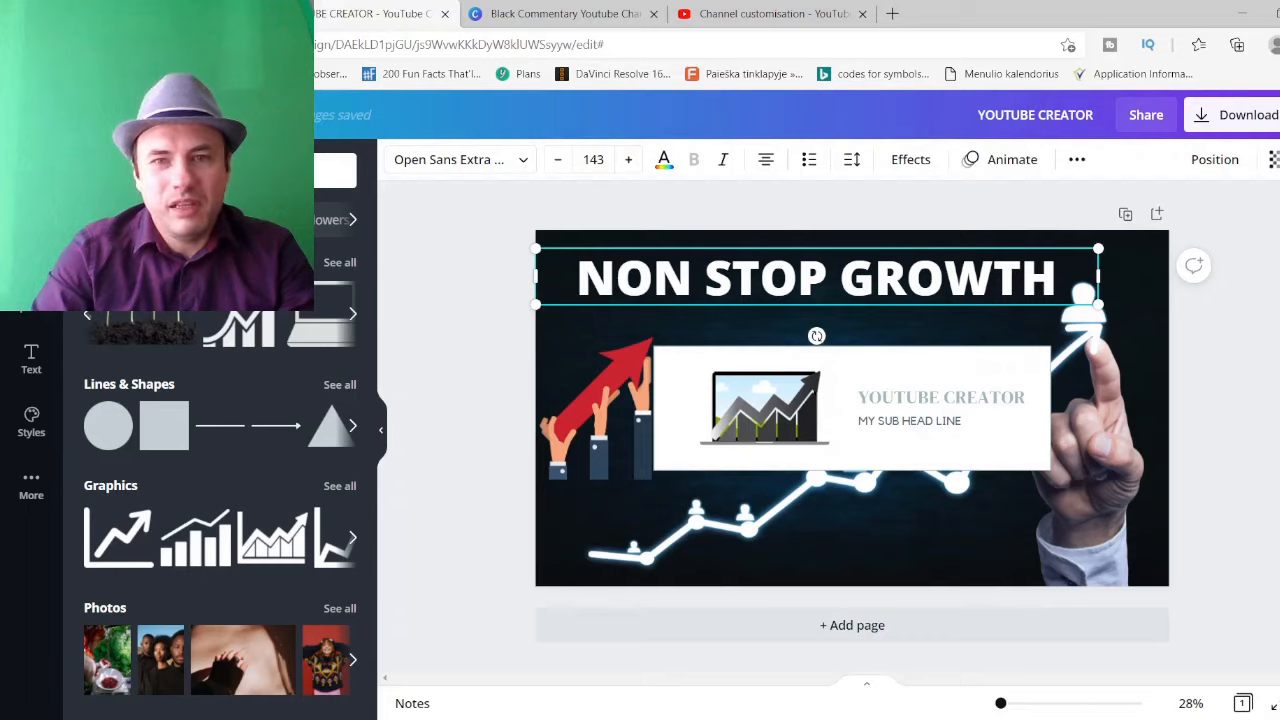
# Step: Download the finished banner as a PNG at 2560 × 1440 px
pyautogui.click(1240, 118)
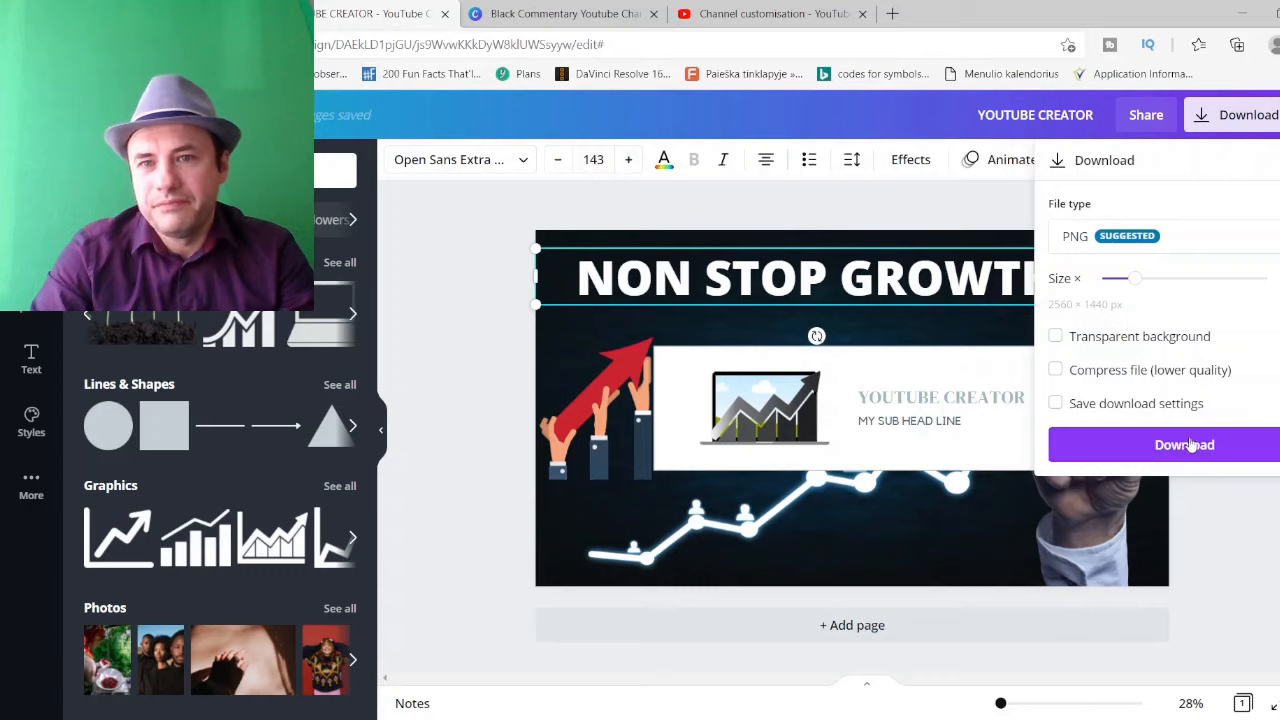
pyautogui.click(1186, 446)
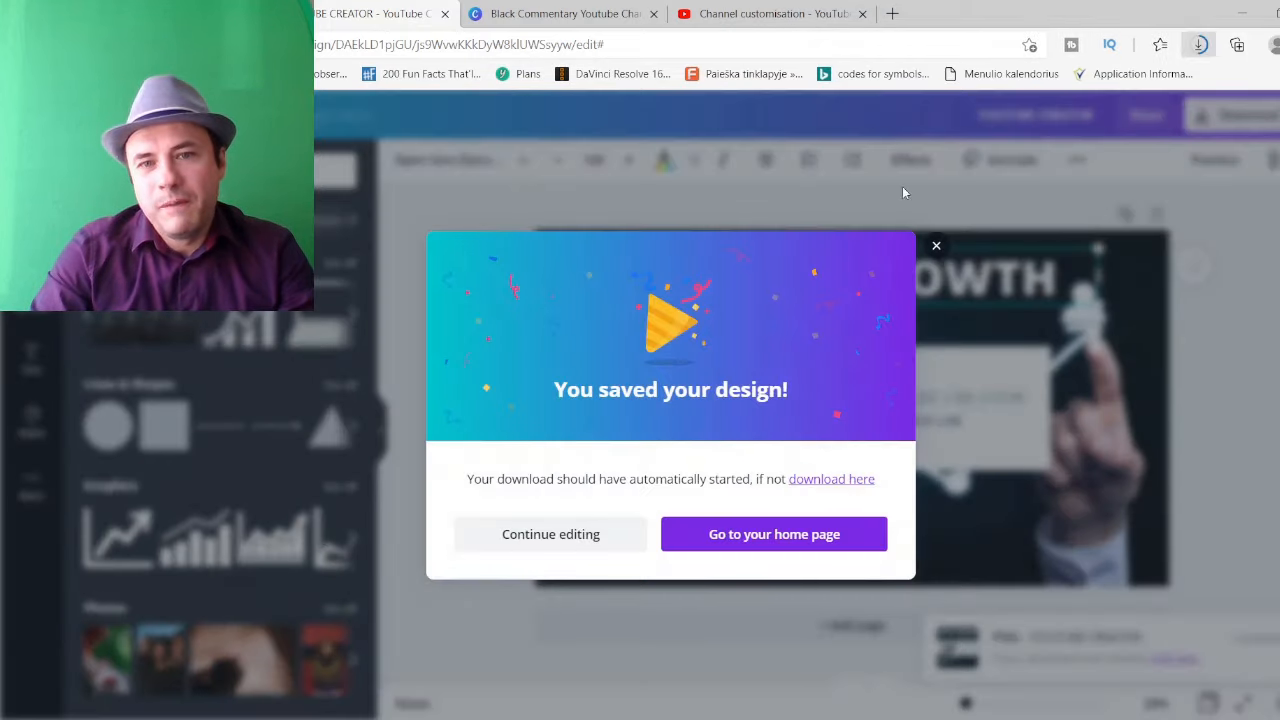
pyautogui.click(806, 10)
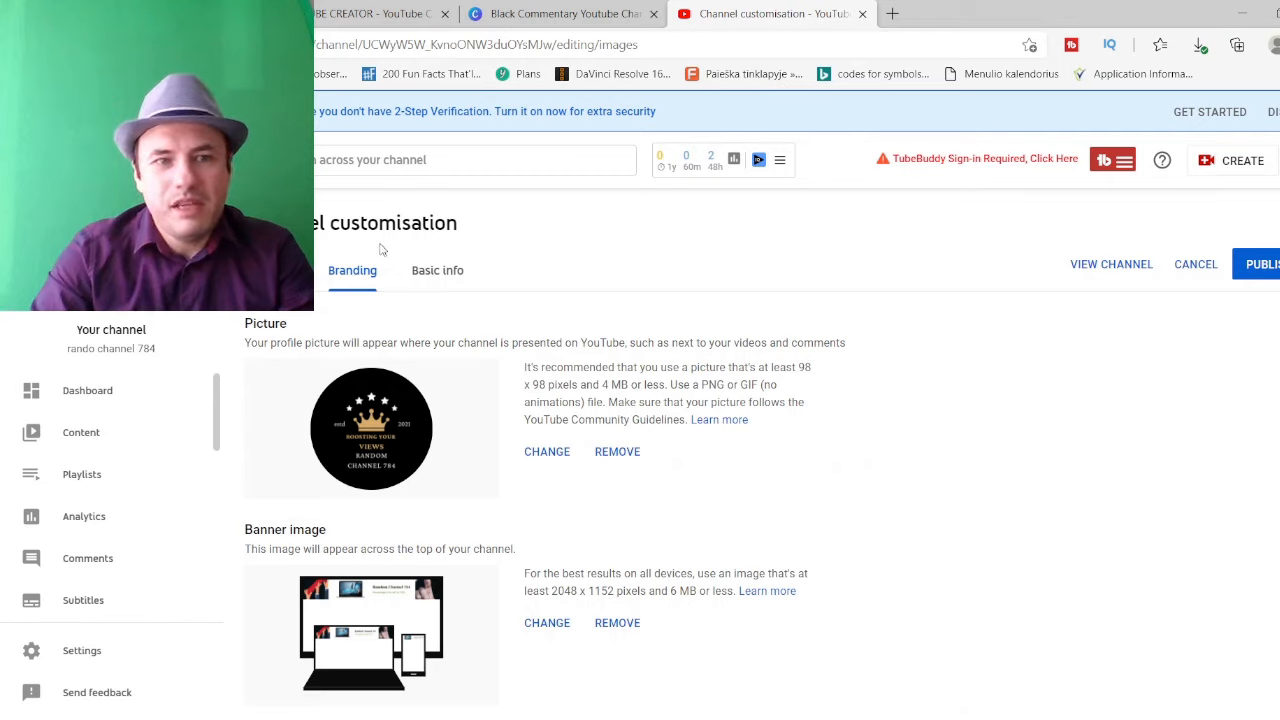
pyautogui.scroll(-1, 71, 530)
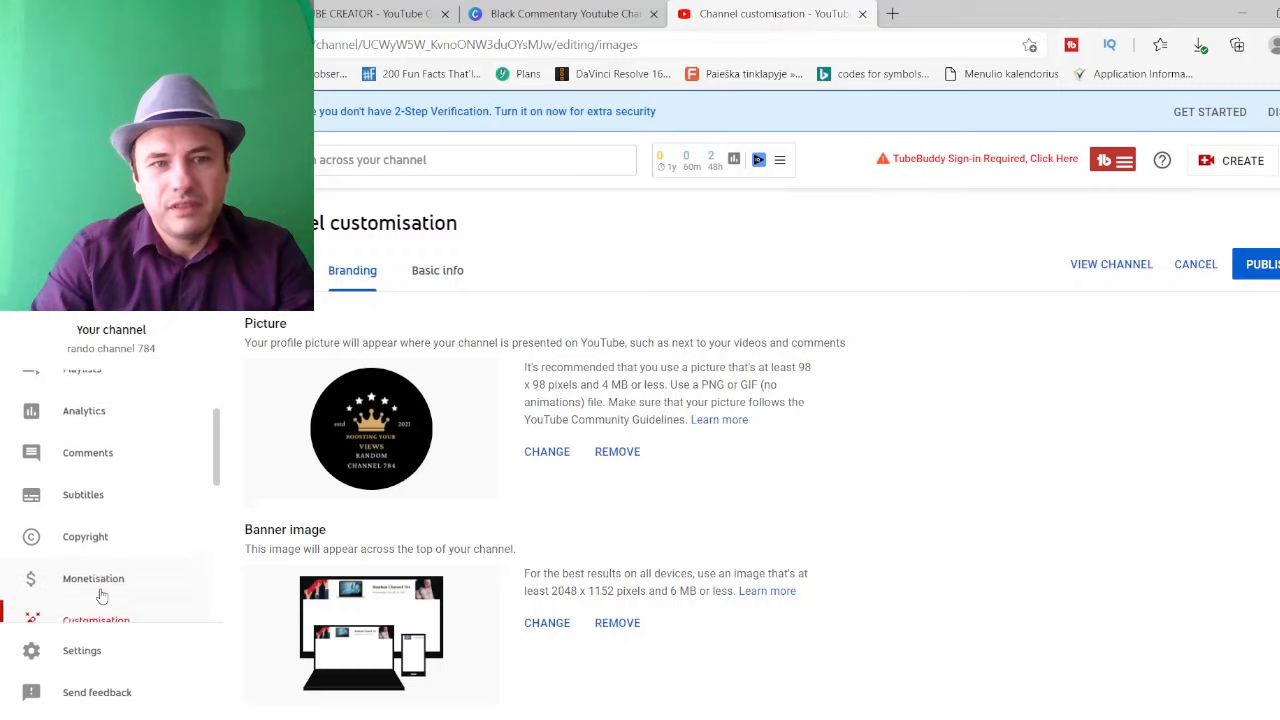
pyautogui.scroll(-1, 101, 596)
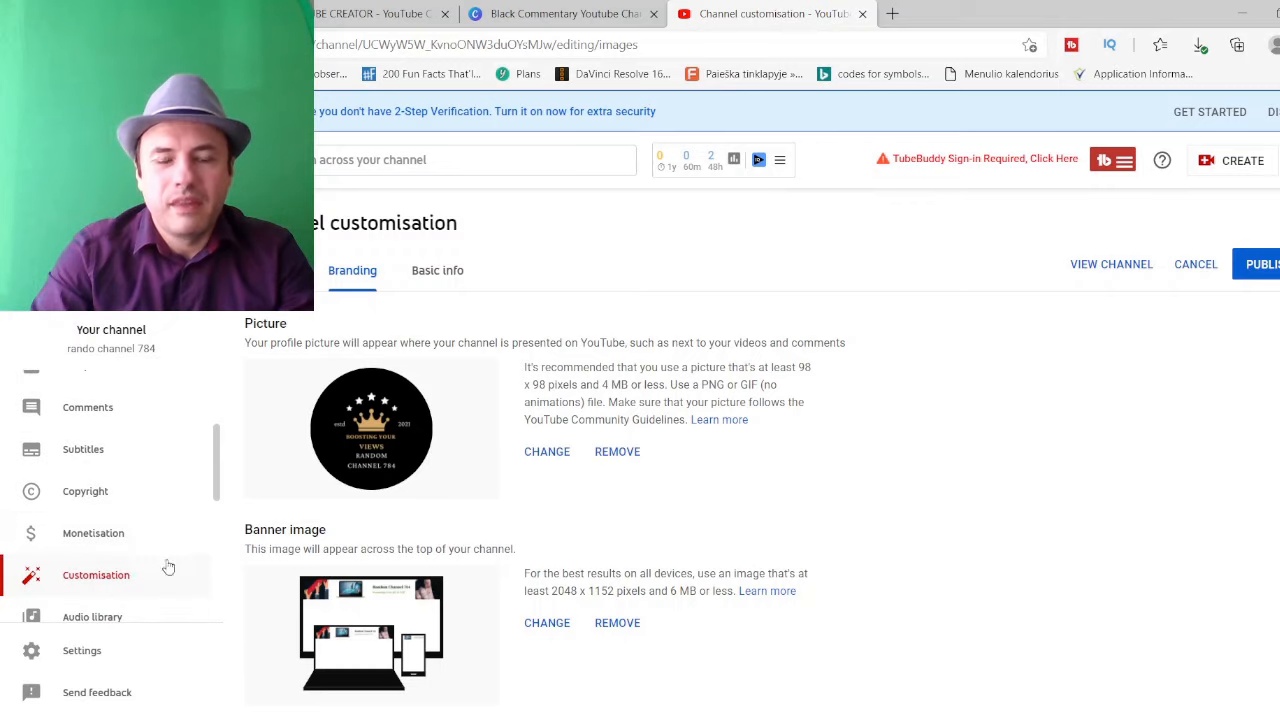
pyautogui.scroll(-2, 368, 300)
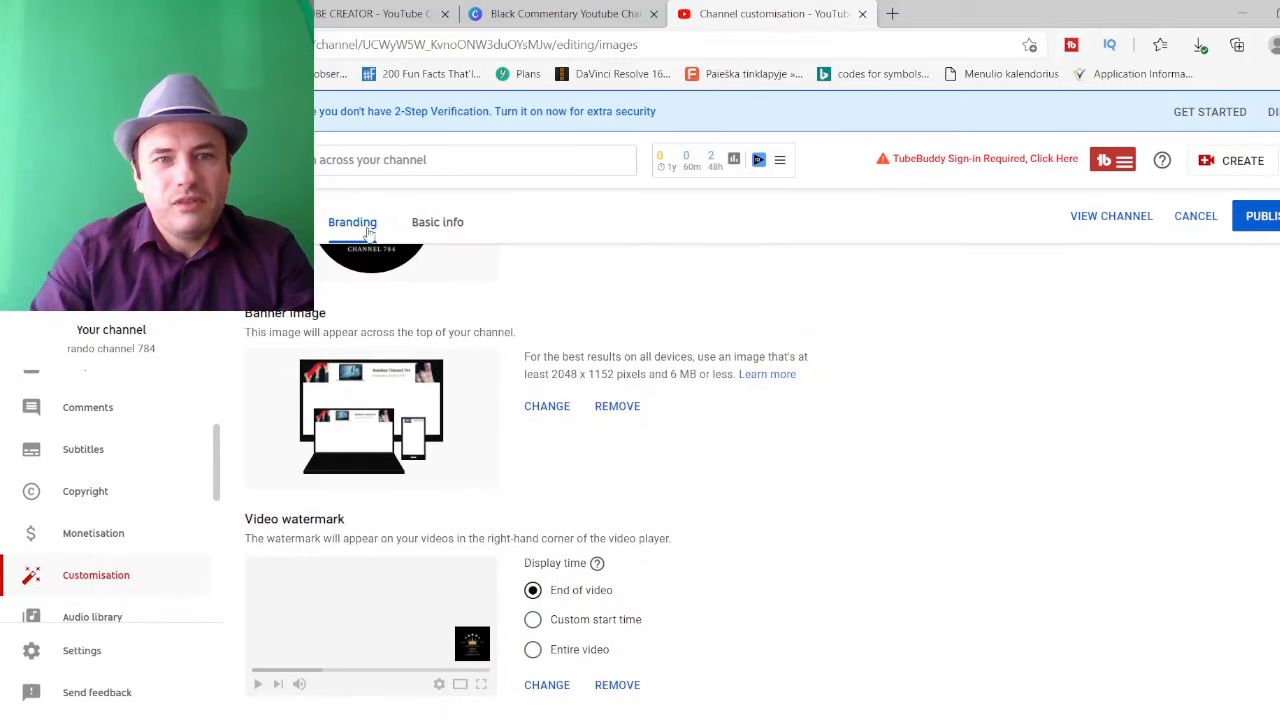
pyautogui.click(547, 407)
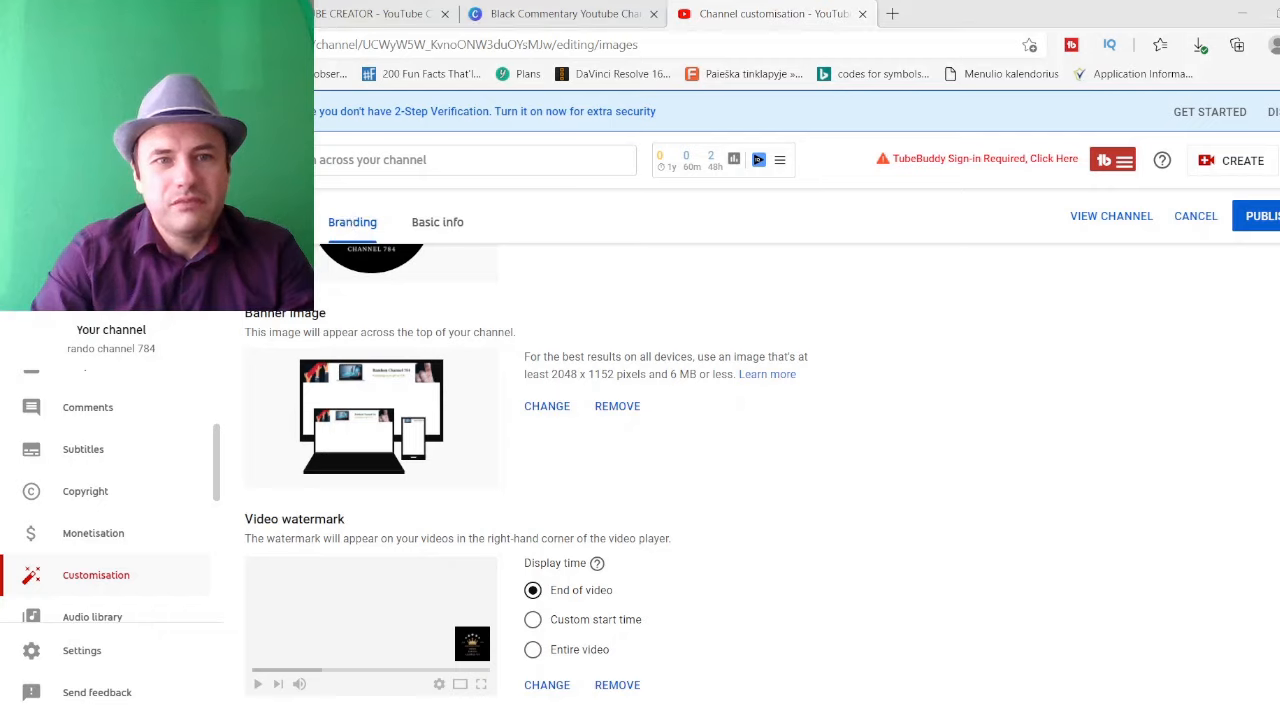